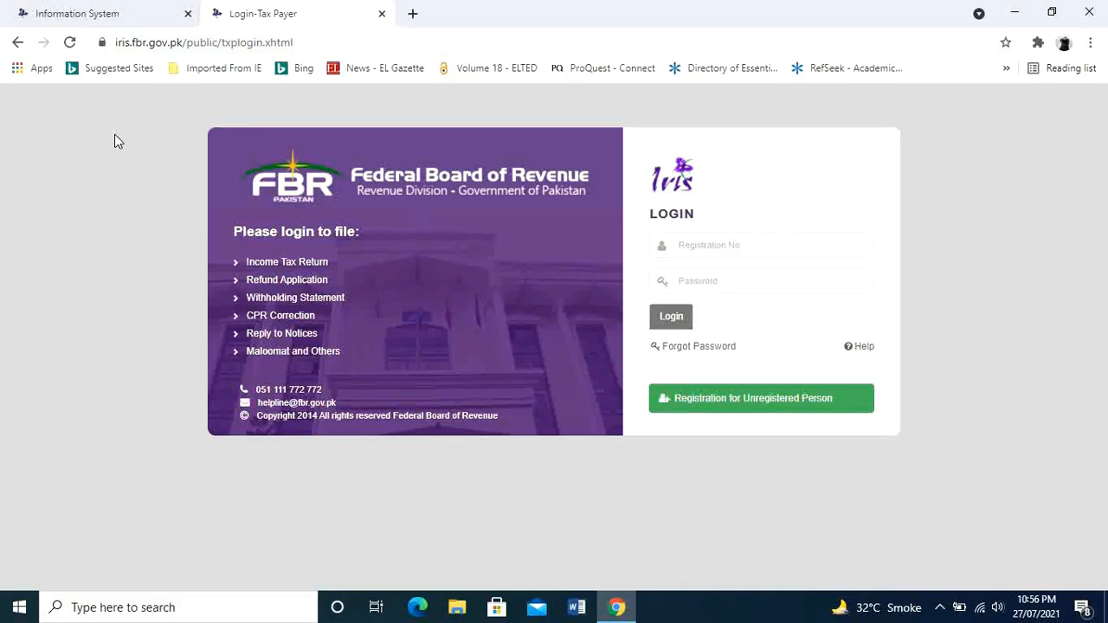
Step: Switch to the signed-in Iris session and open a return form from the available declarations, dismissing its notification
click(102, 14)
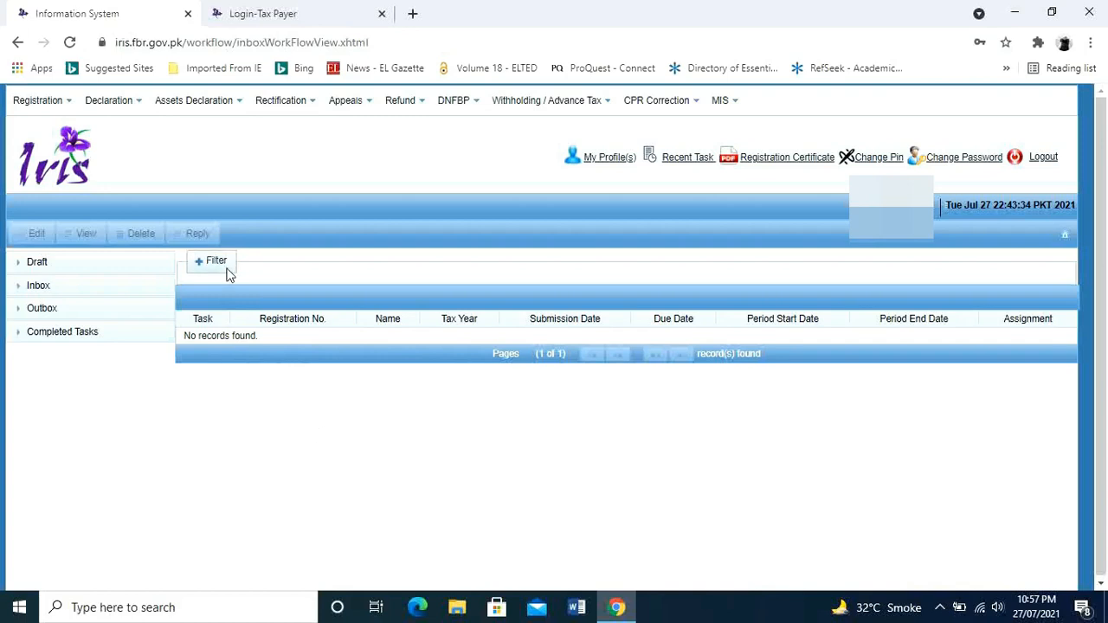
click(131, 110)
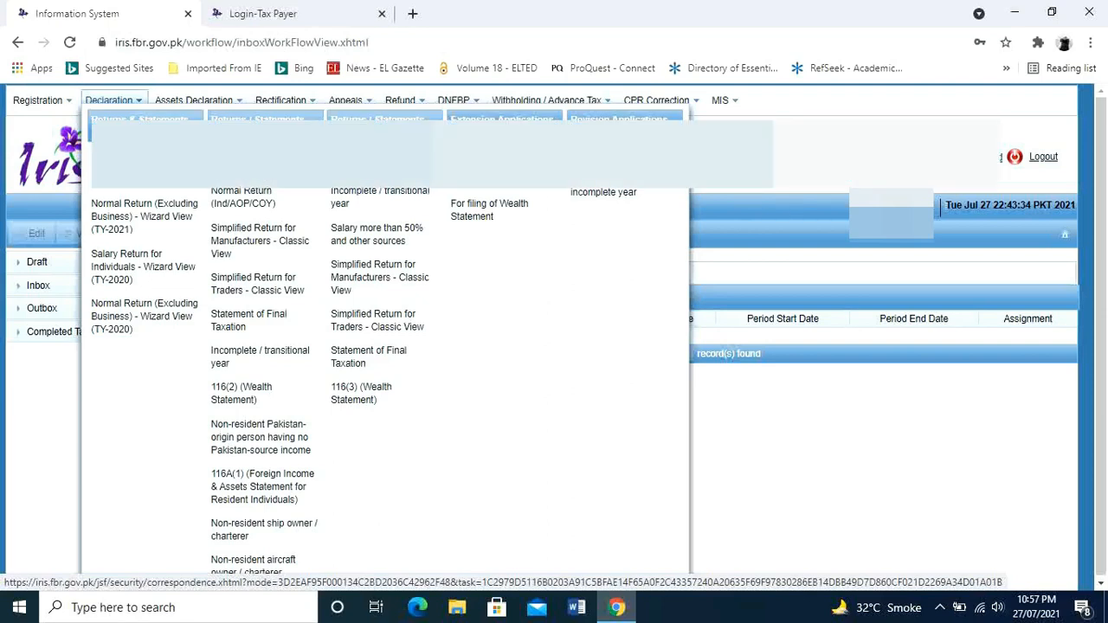
click(489, 177)
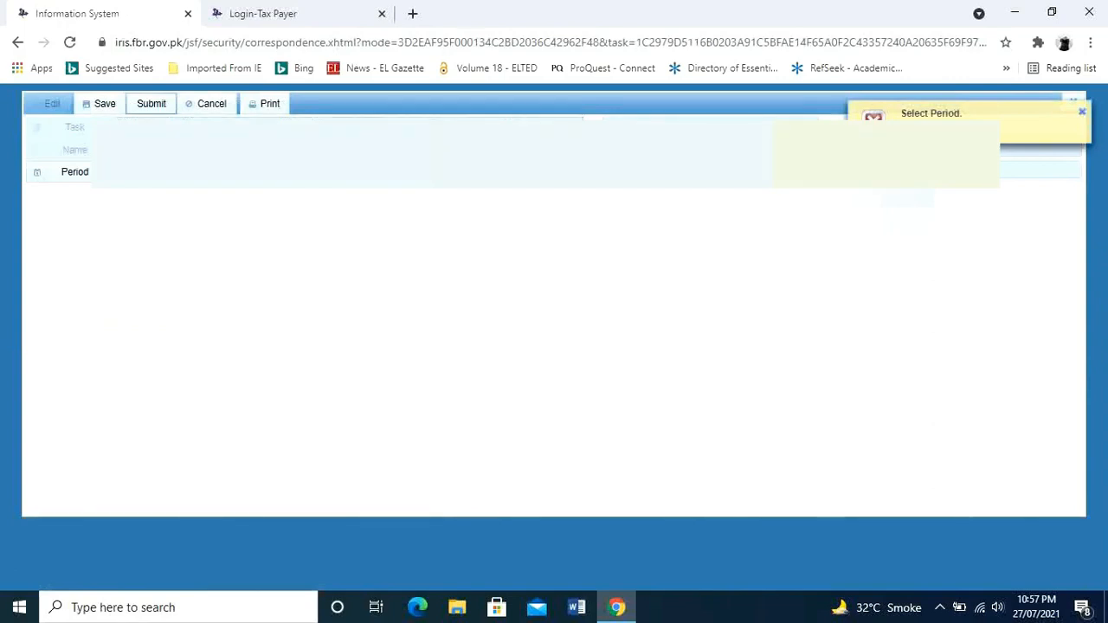
click(1083, 112)
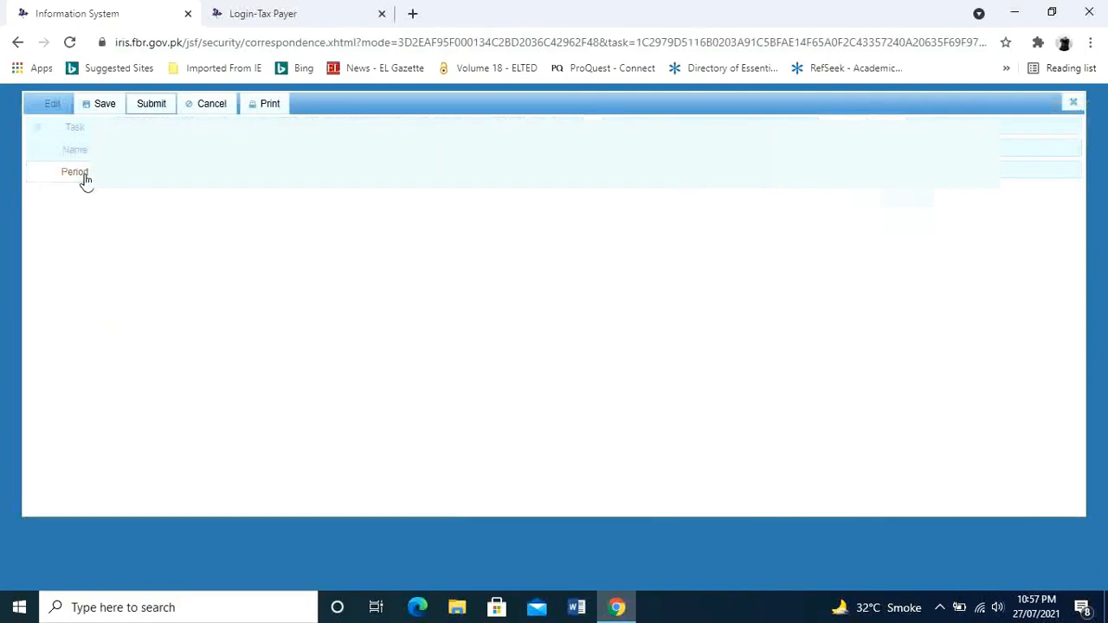
Step: Select tax period 2021 (01-Jul-2020 to 30-Jun-2021) for the return and import the previous return's data
click(84, 178)
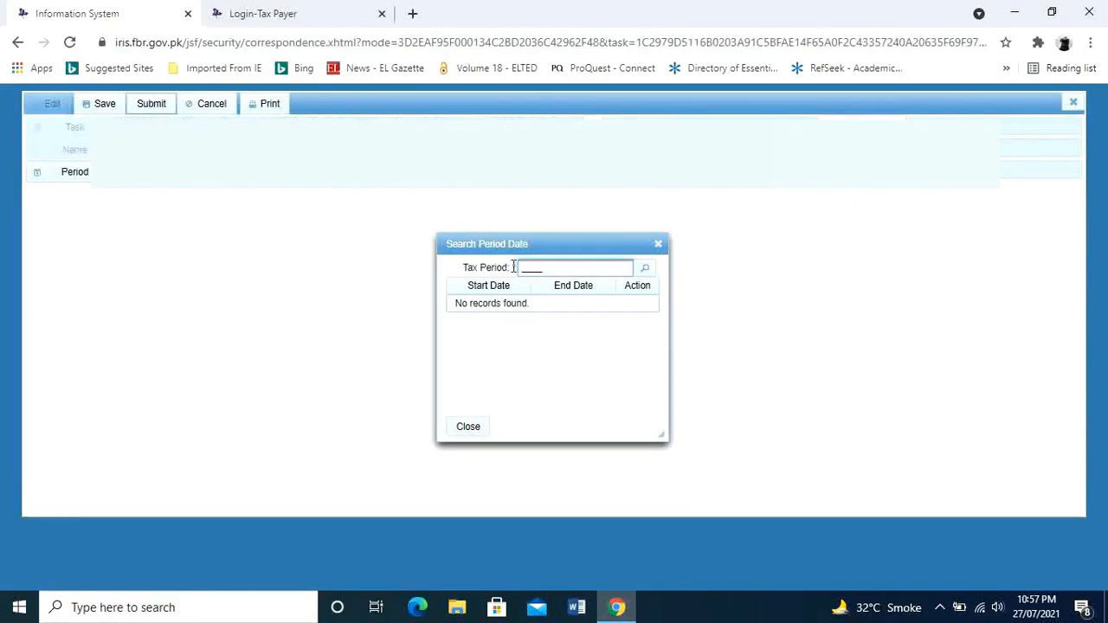
text(2021)
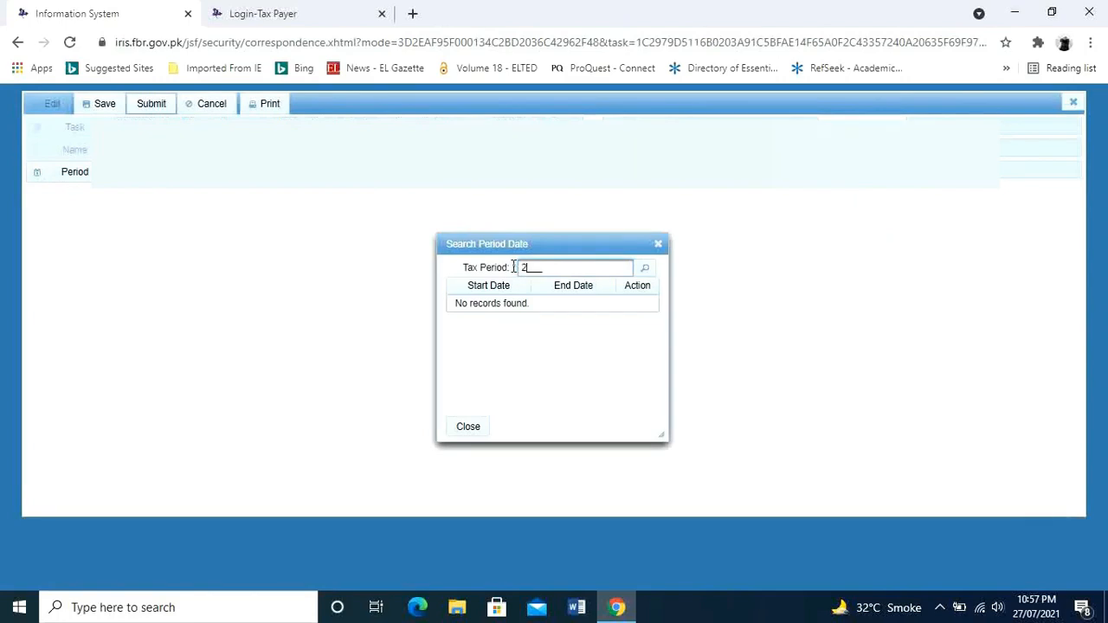
click(645, 268)
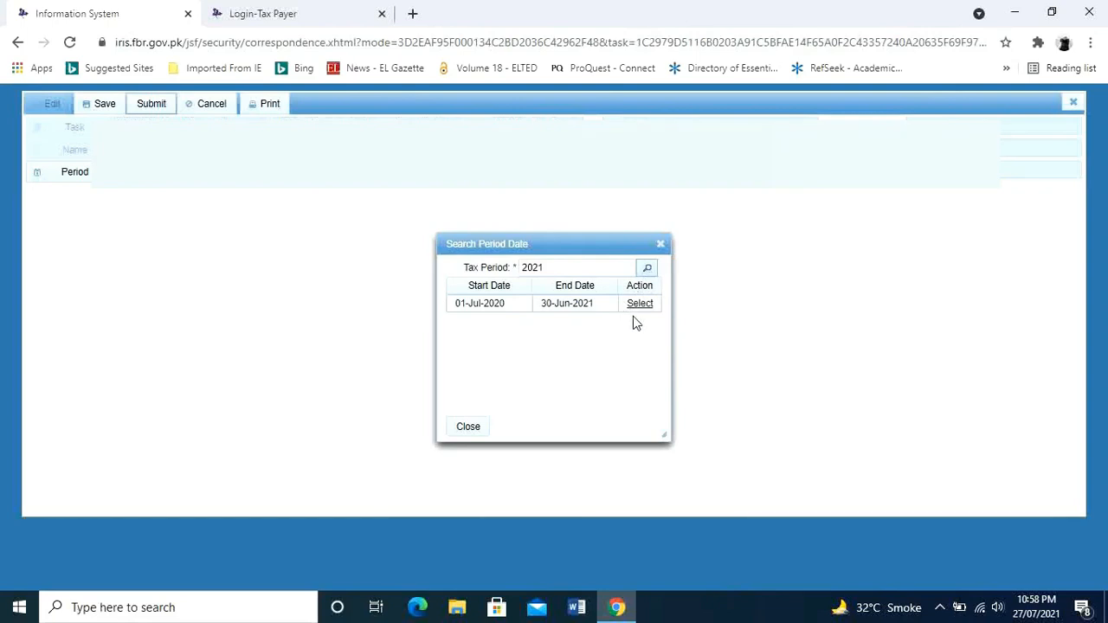
click(640, 305)
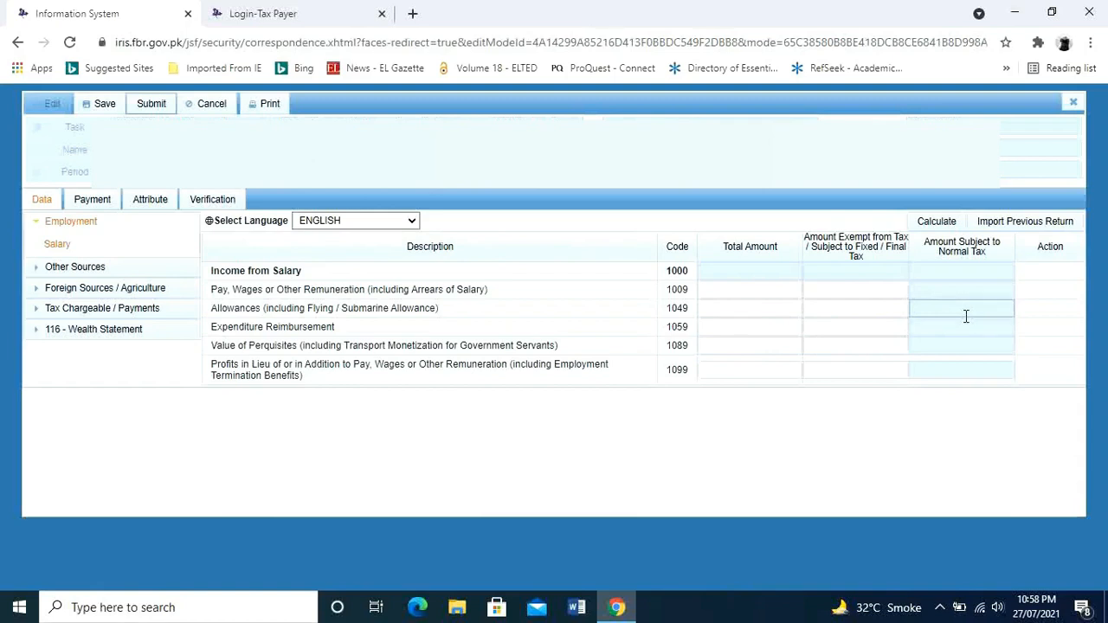
click(1017, 223)
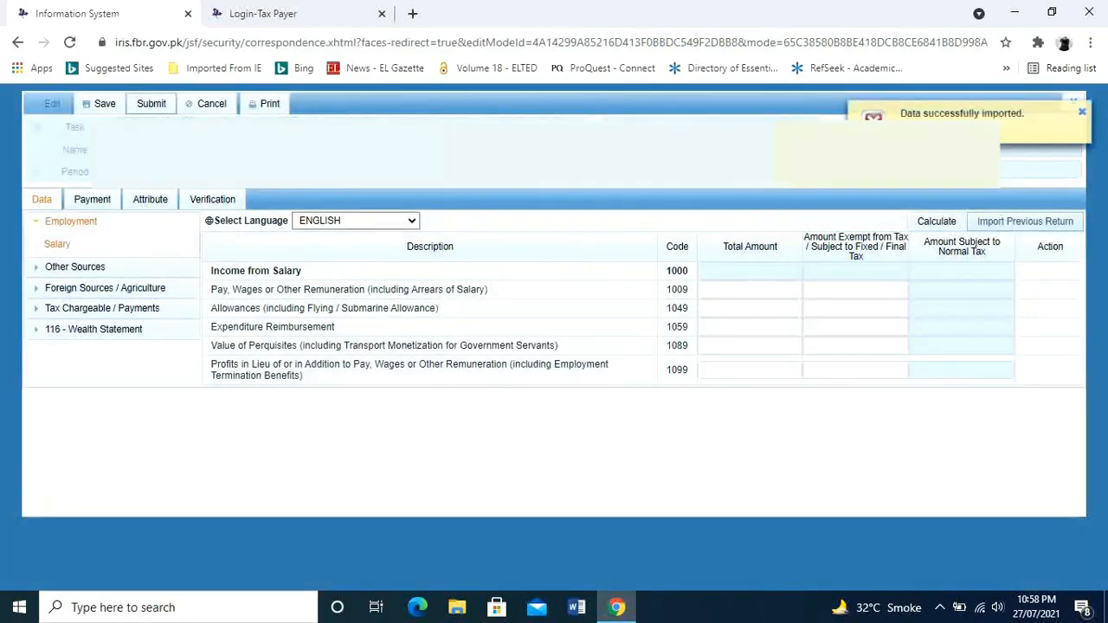
click(1082, 113)
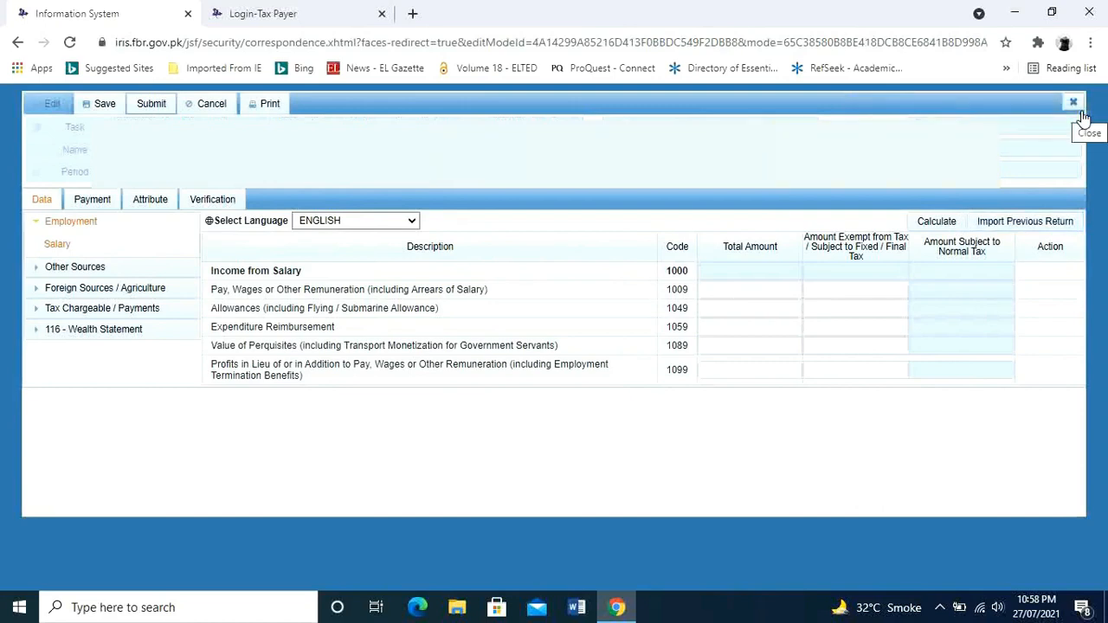
Step: Try to set the total amount of pay and wages (code 1009) to 999,776 and calculate the salary income
click(765, 309)
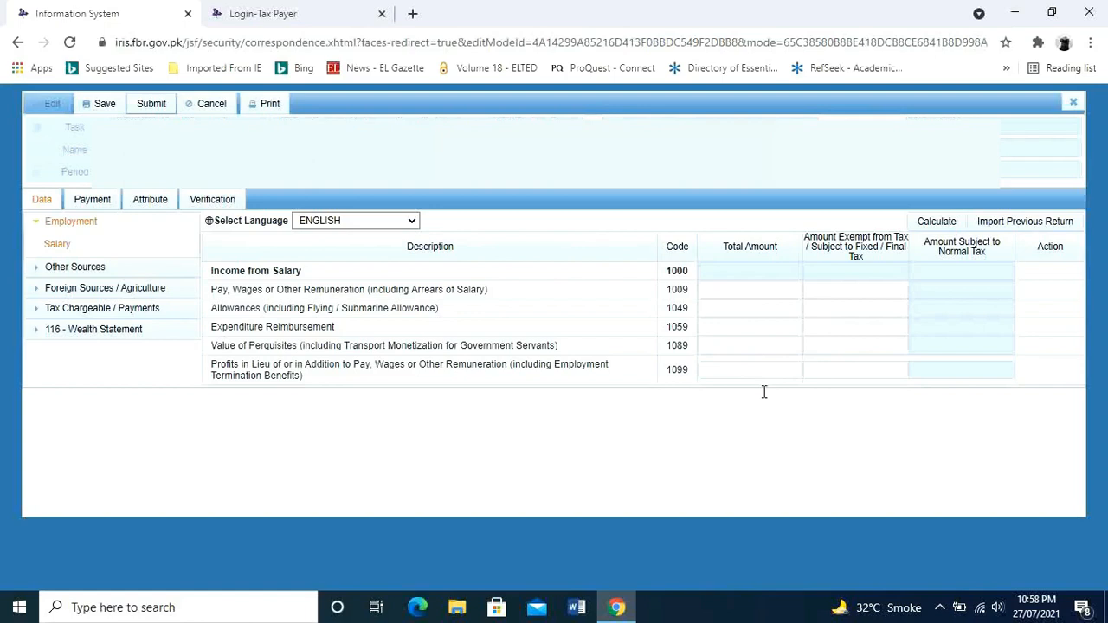
click(756, 293)
text(999776)
click(937, 223)
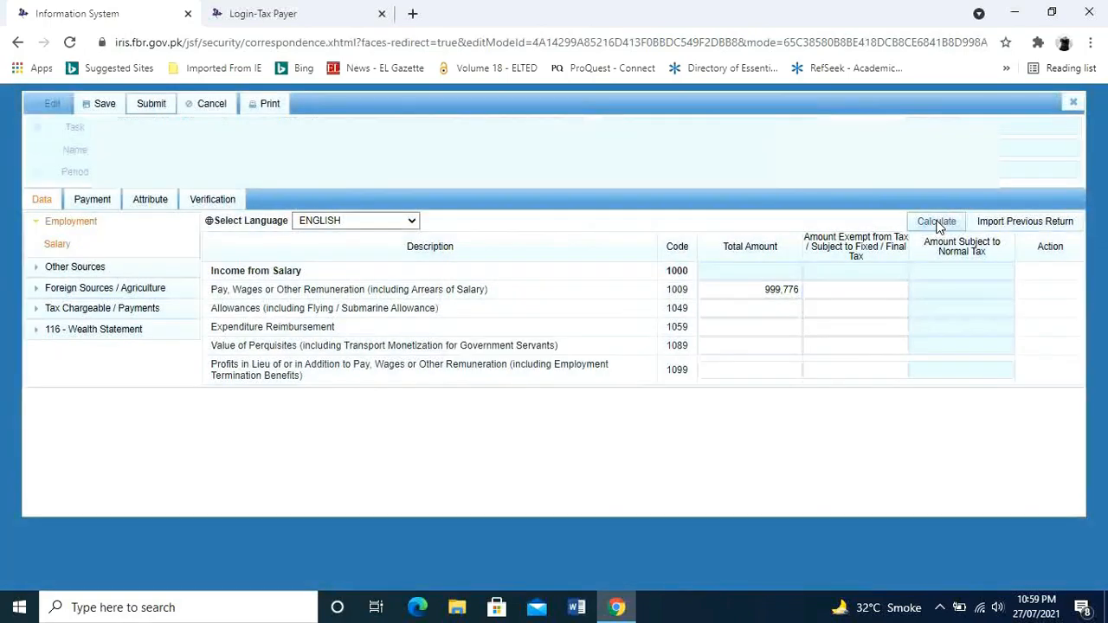
click(937, 222)
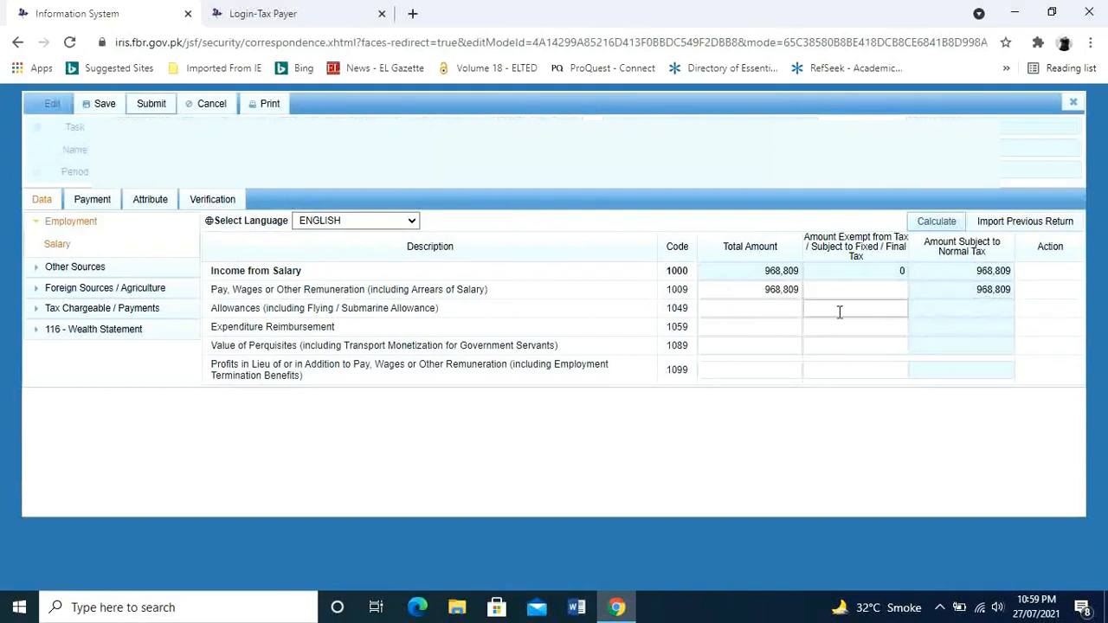
Step: Replace the total amount of pay and wages (code 1009) with 999,776, calculate the salary income and save the return
click(798, 291)
double_click(798, 291)
key(BackSpace)
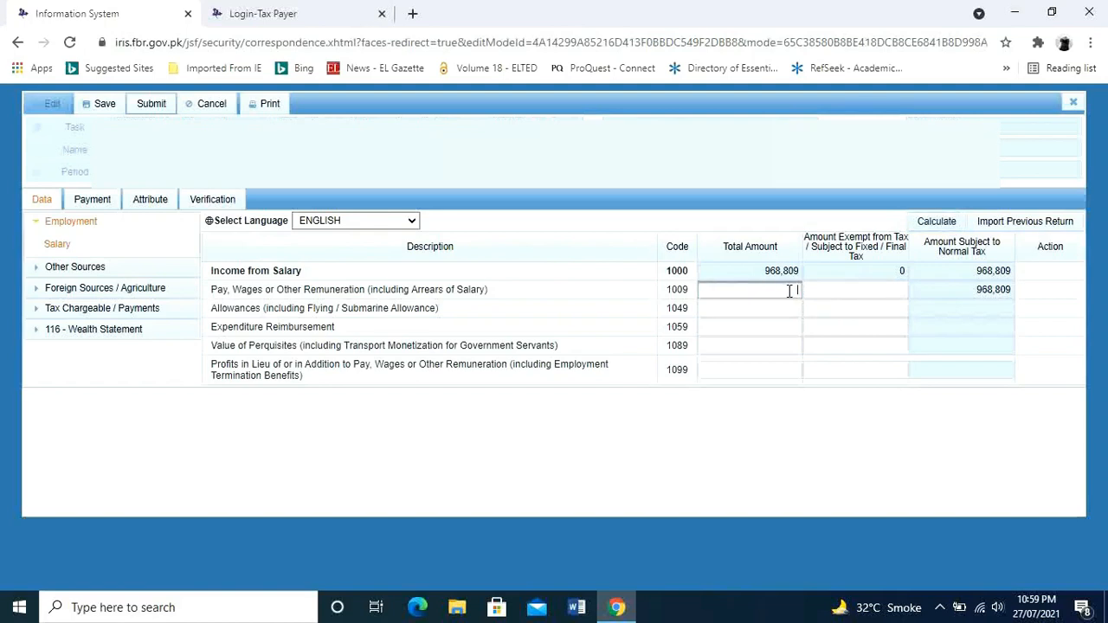
text(999776)
click(922, 223)
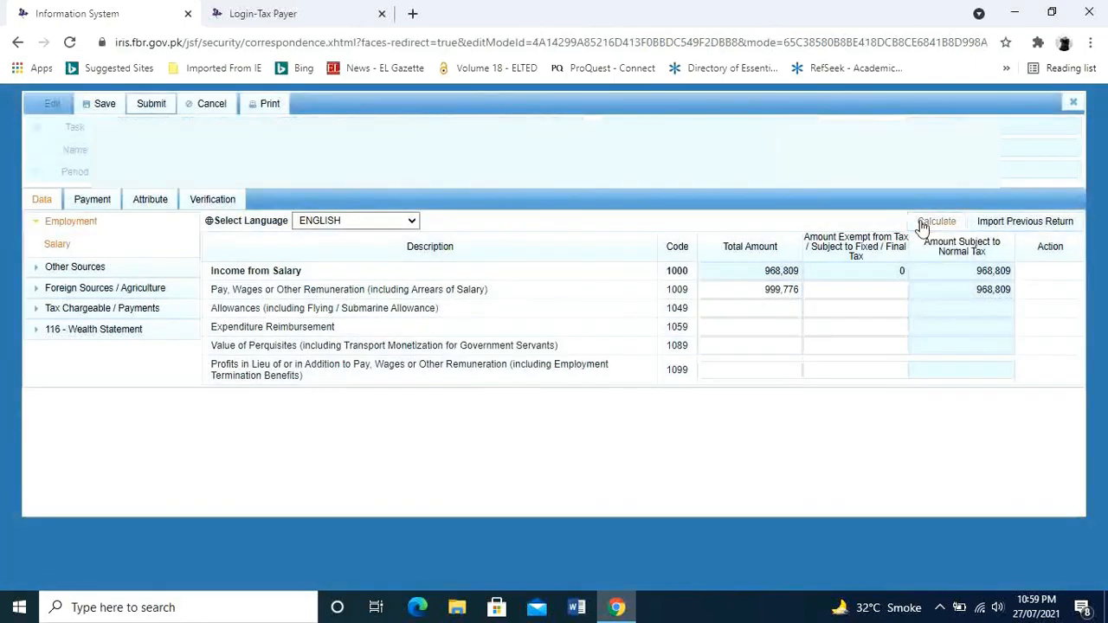
click(922, 223)
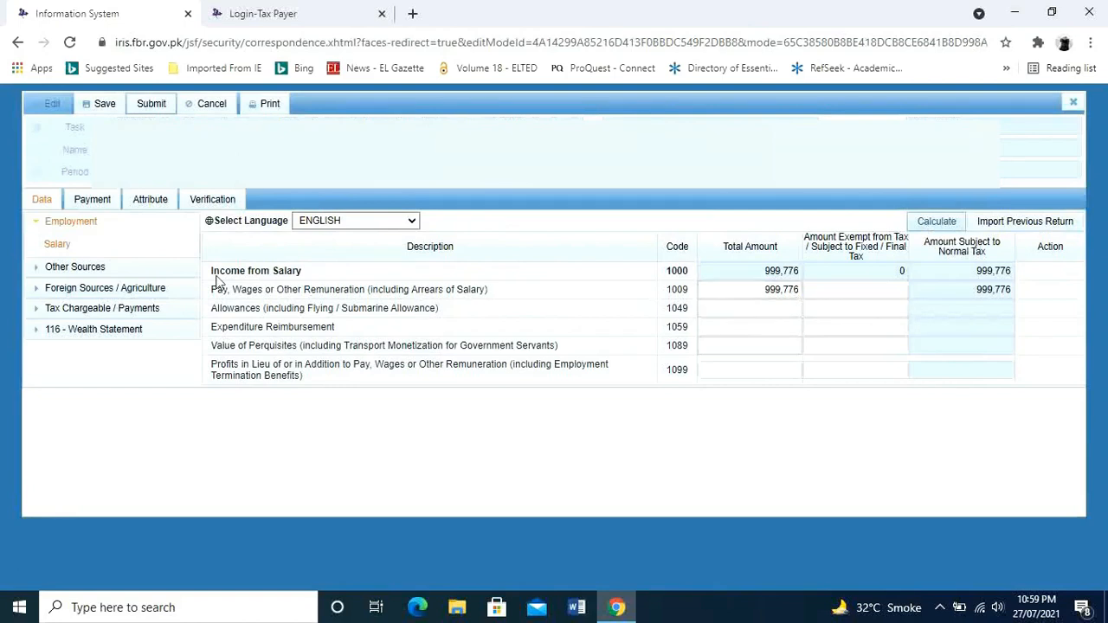
click(102, 109)
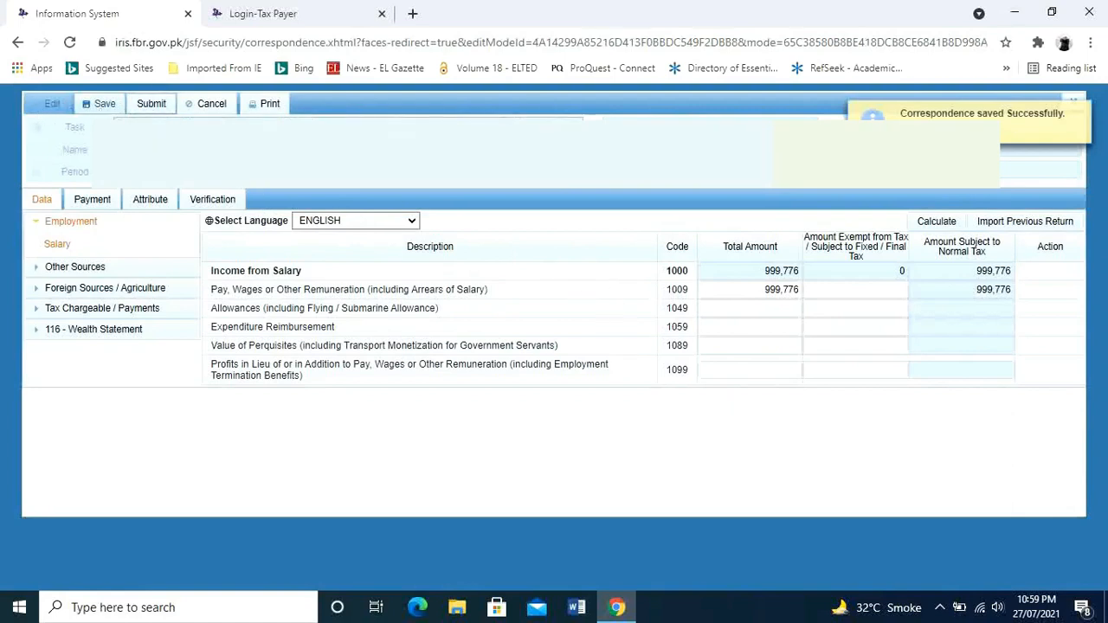
click(1081, 113)
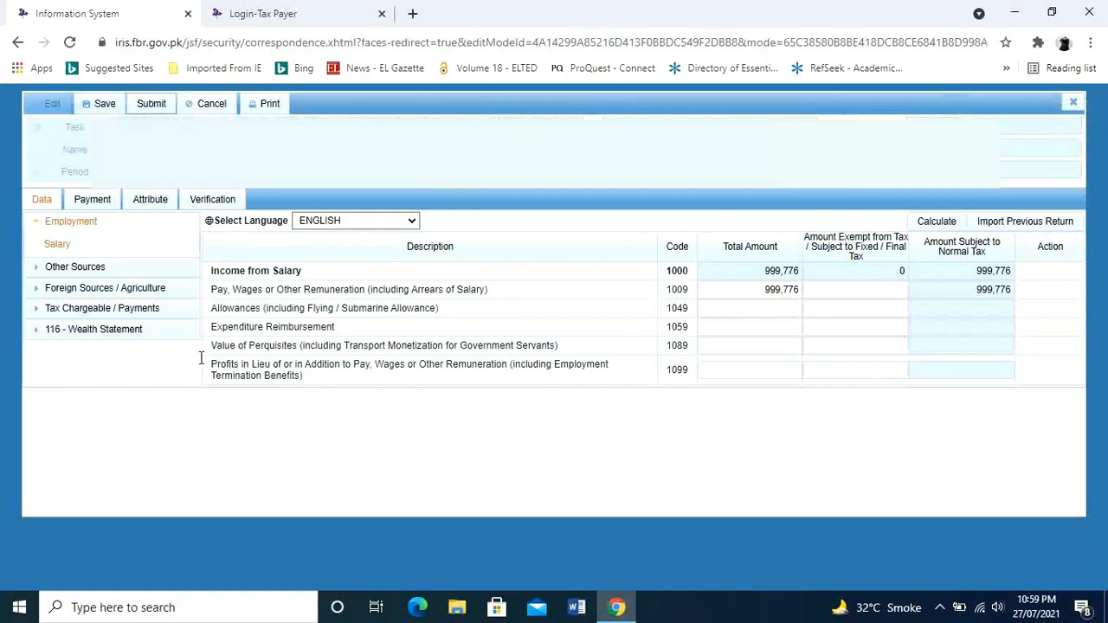
Step: Set the tax reduction for a full-time teacher or researcher (code 9302) to 4,997 and recalculate the tax reductions
click(106, 312)
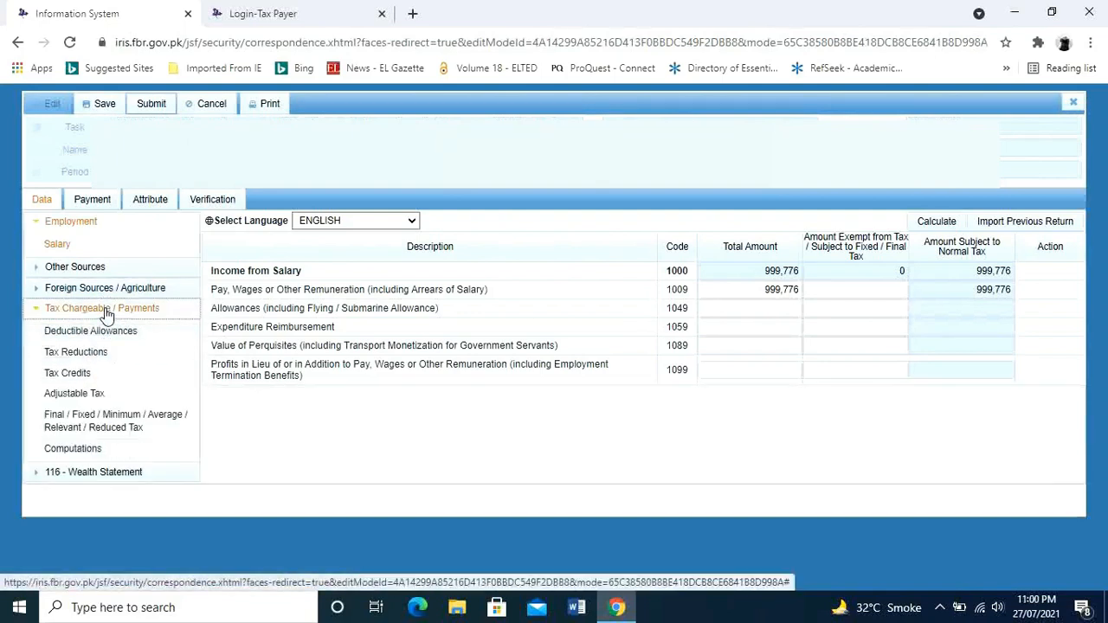
click(89, 355)
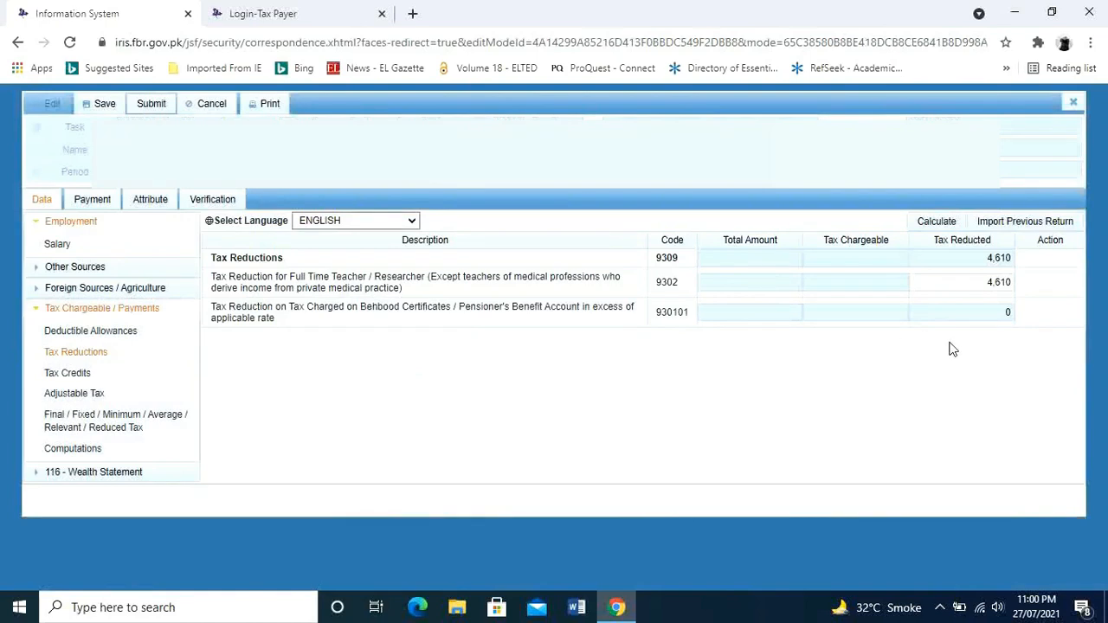
click(1010, 282)
double_click(1010, 282)
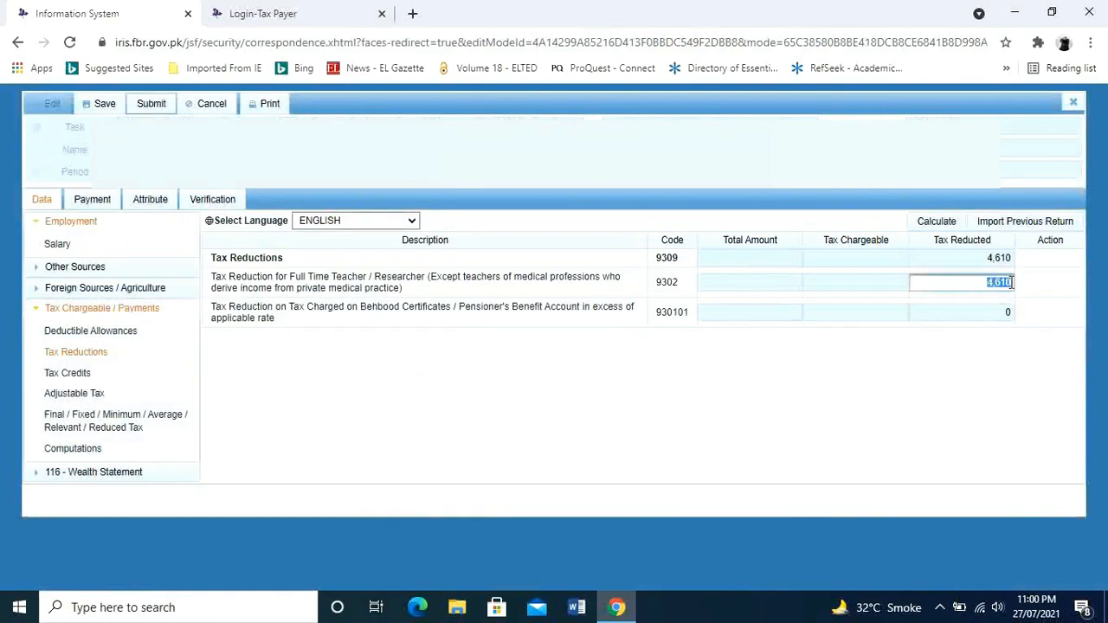
key(BackSpace)
text(4997)
click(938, 224)
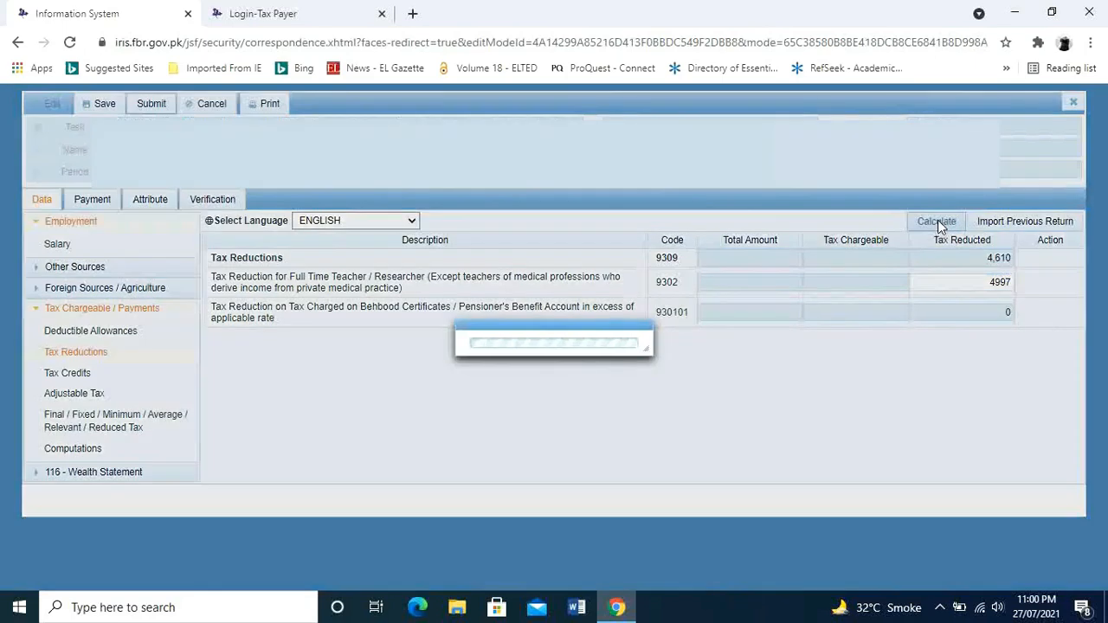
click(939, 223)
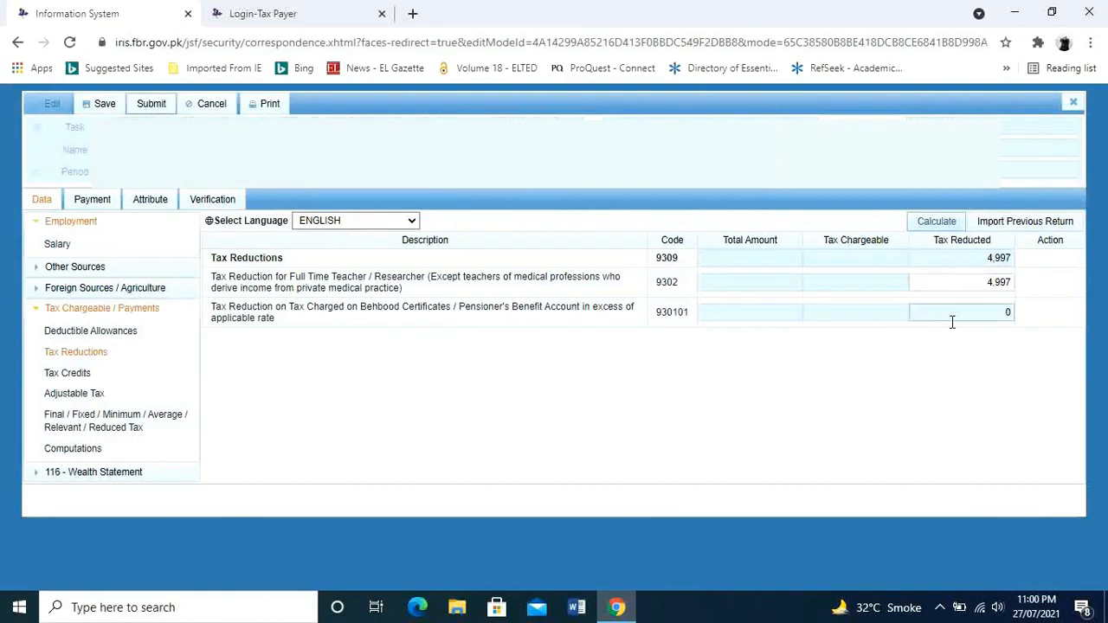
Step: Set the adjustable tax deducted from salary of employees u/s 149 to 14,992 and recalculate the section
click(93, 396)
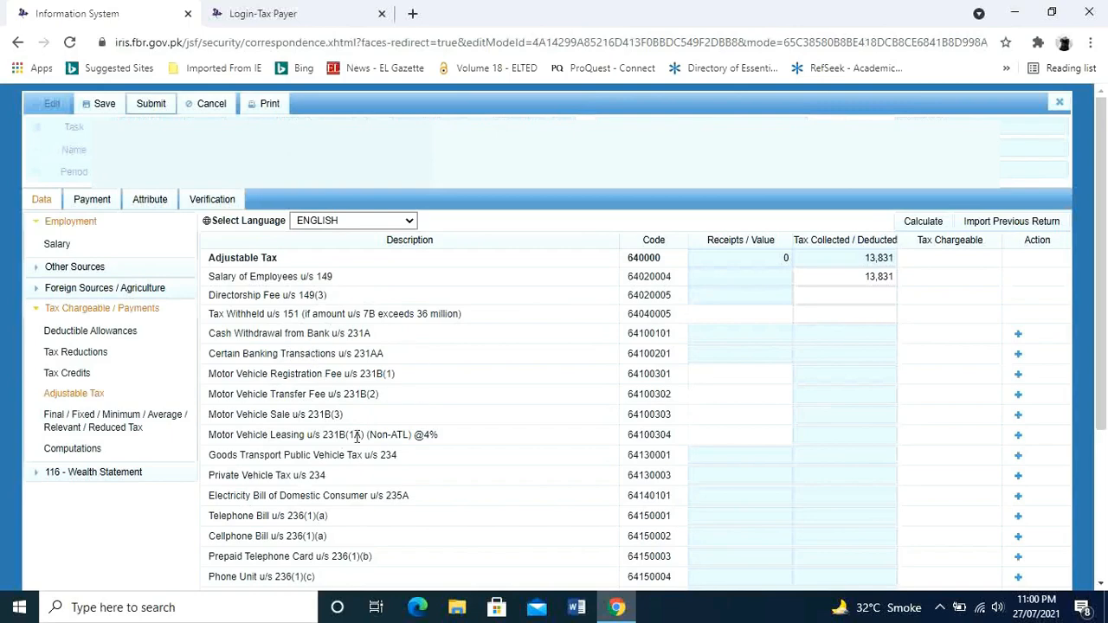
drag(1101, 258, 1096, 223)
click(892, 276)
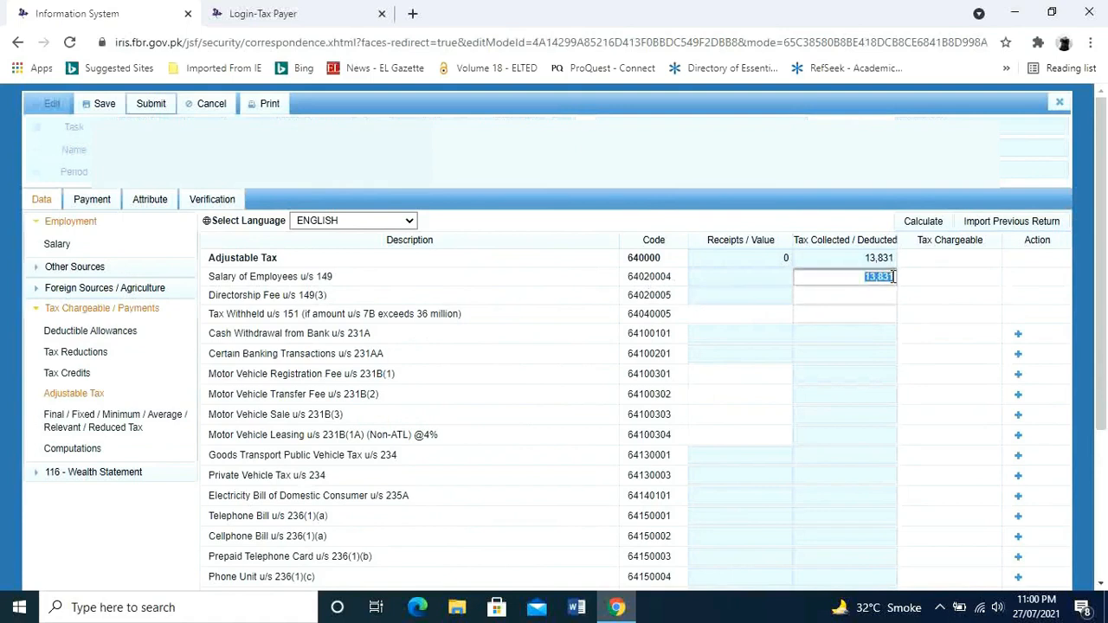
key(BackSpace)
text(14992)
click(919, 224)
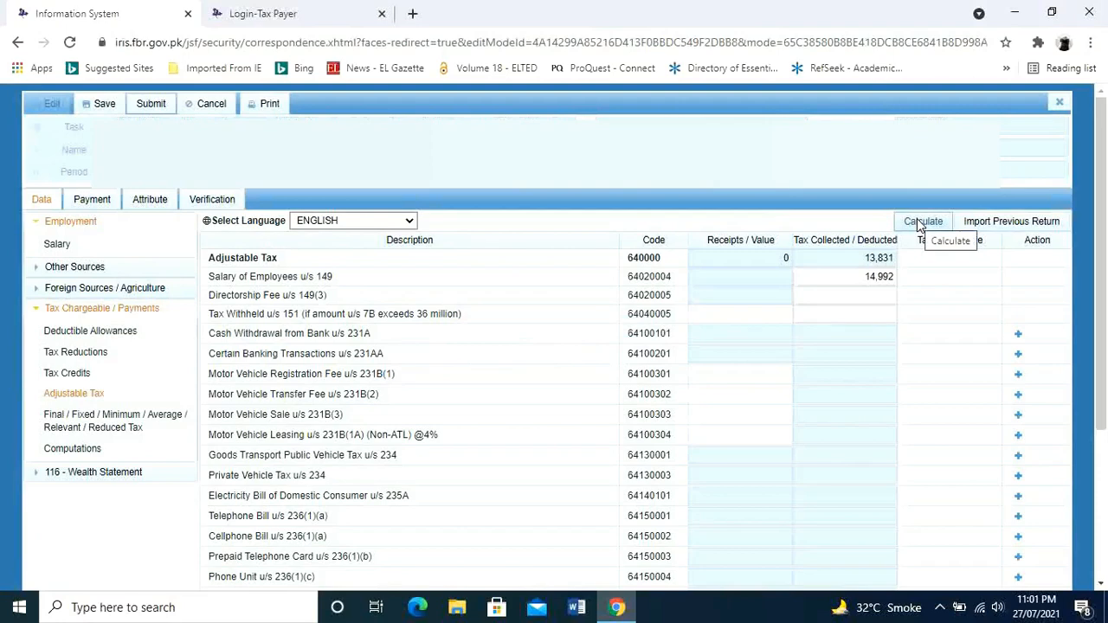
click(919, 224)
Step: Look through the other adjustable tax categories, such as vehicle, utility, telephone, property and banking taxes
drag(1103, 249, 1105, 295)
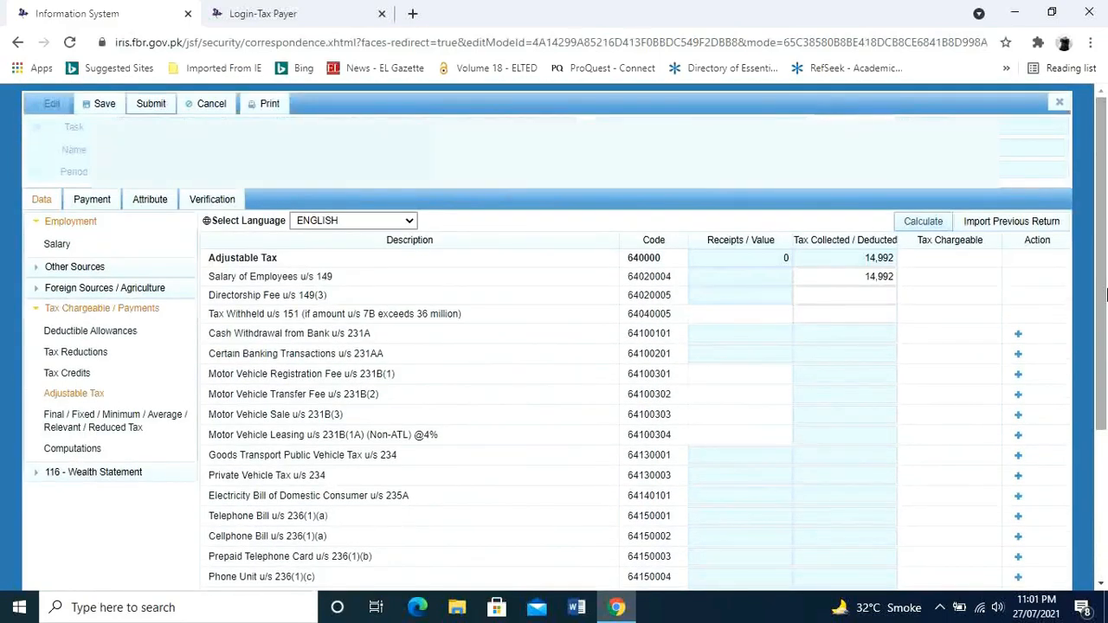
drag(1106, 295, 1104, 392)
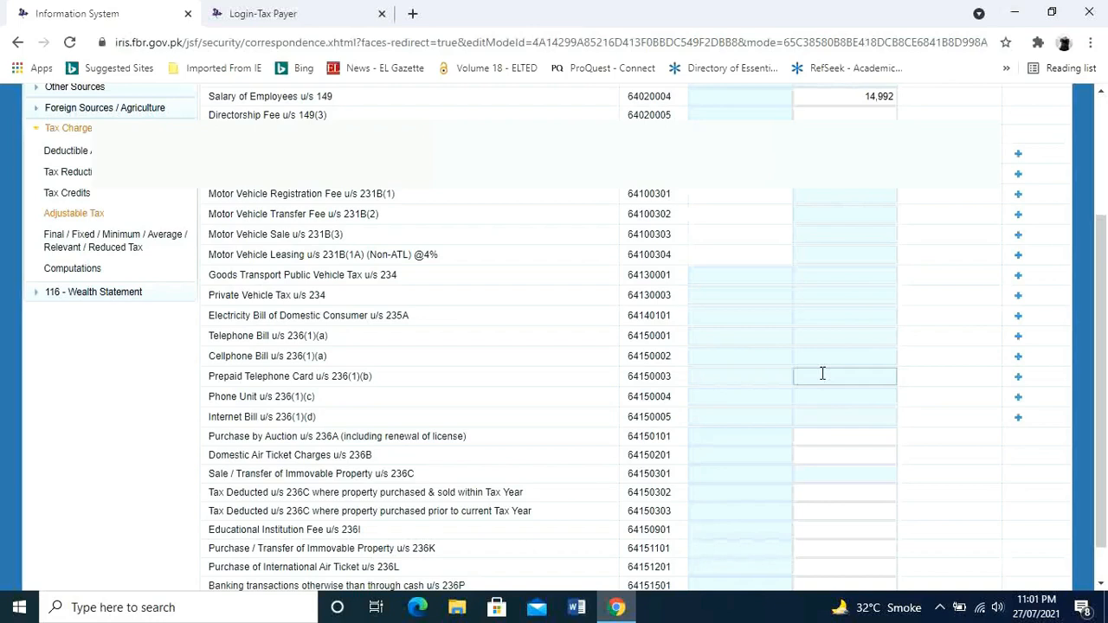
drag(1102, 396, 1101, 437)
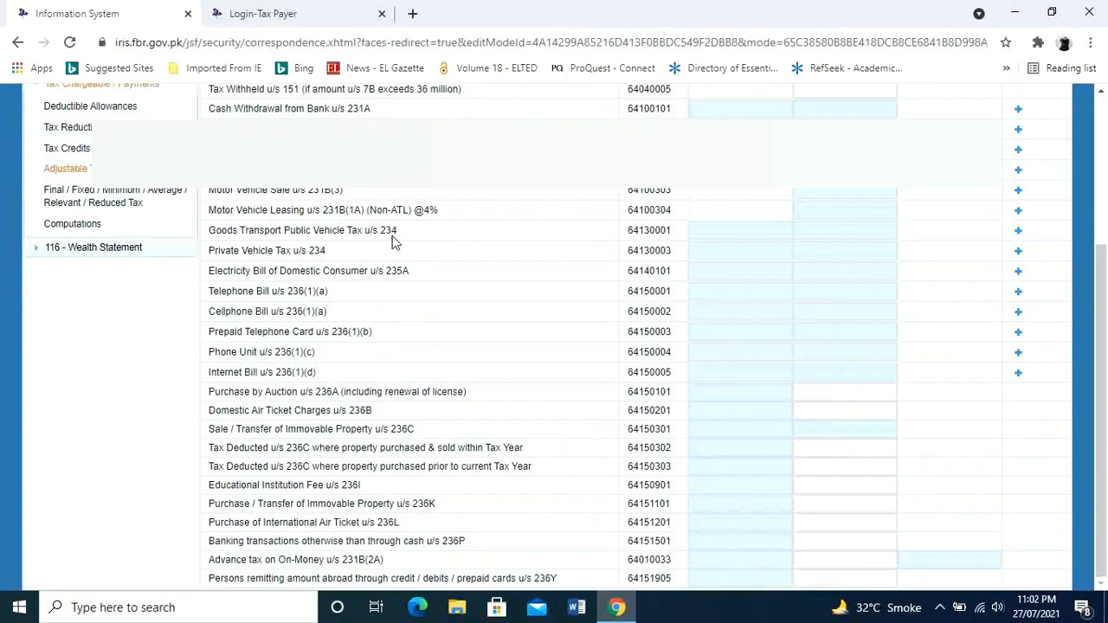
drag(1098, 321, 1102, 246)
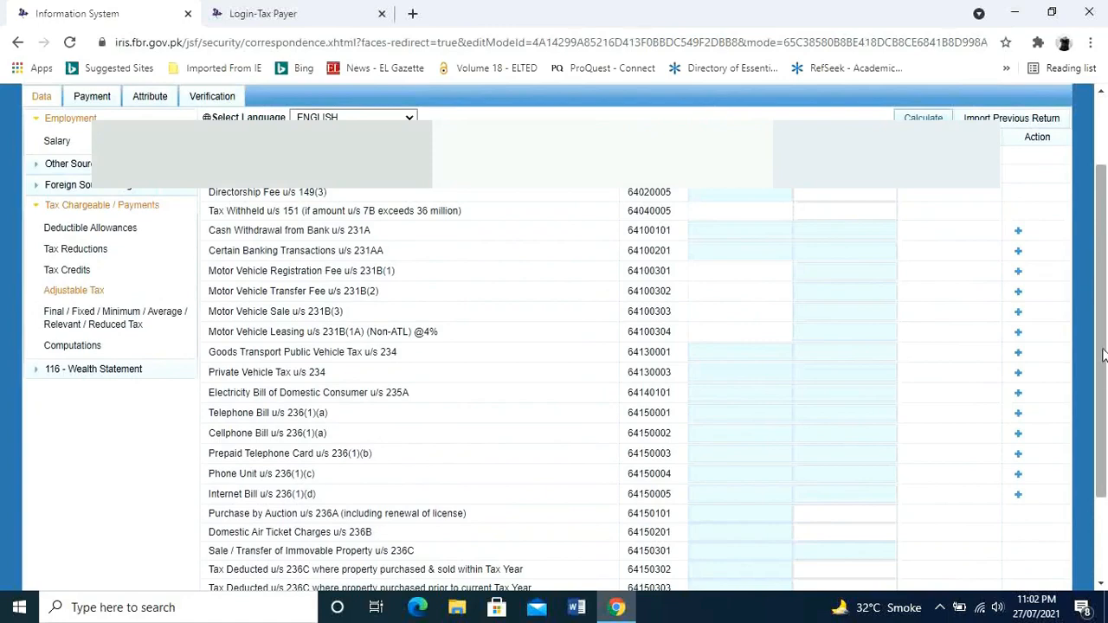
drag(1101, 355, 1097, 450)
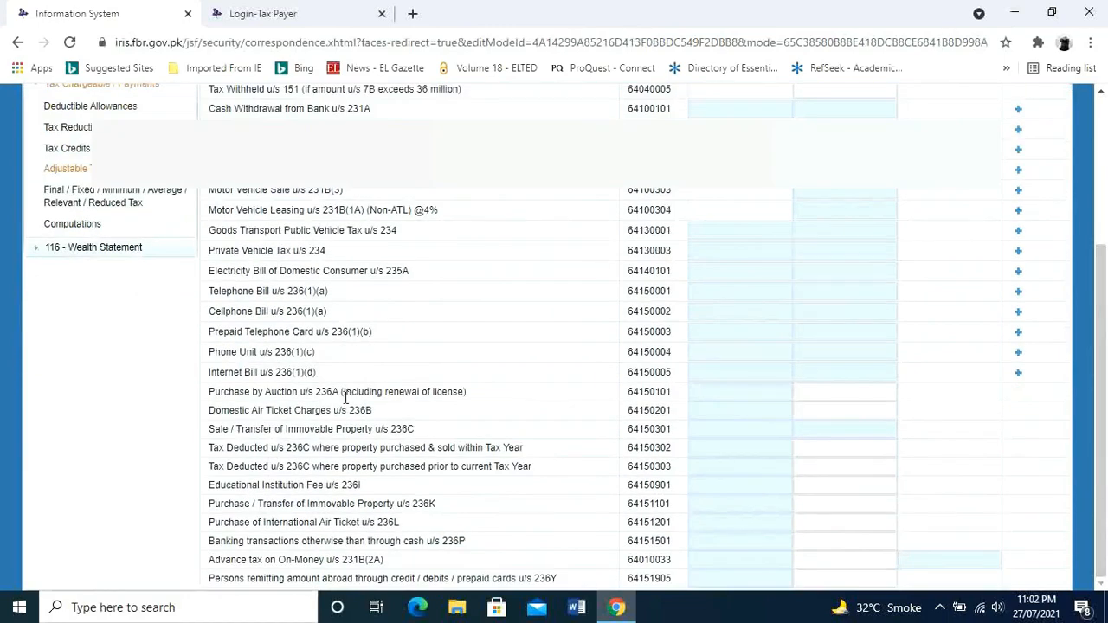
Step: Open the return's tax computations, recalculate them and save the return
click(67, 227)
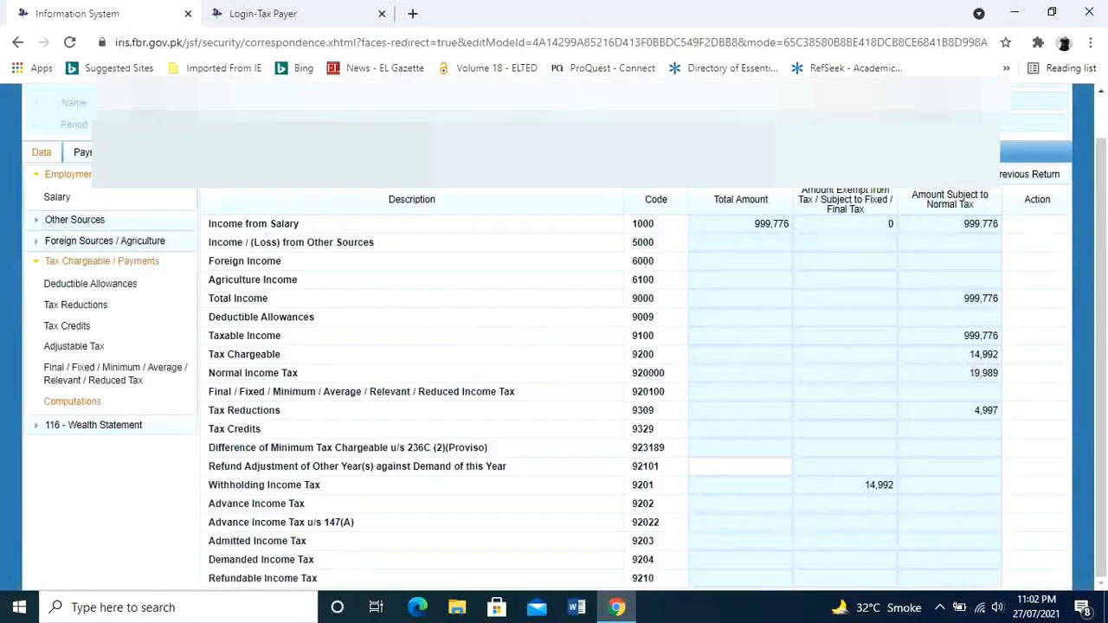
click(950, 177)
drag(1104, 444, 1106, 316)
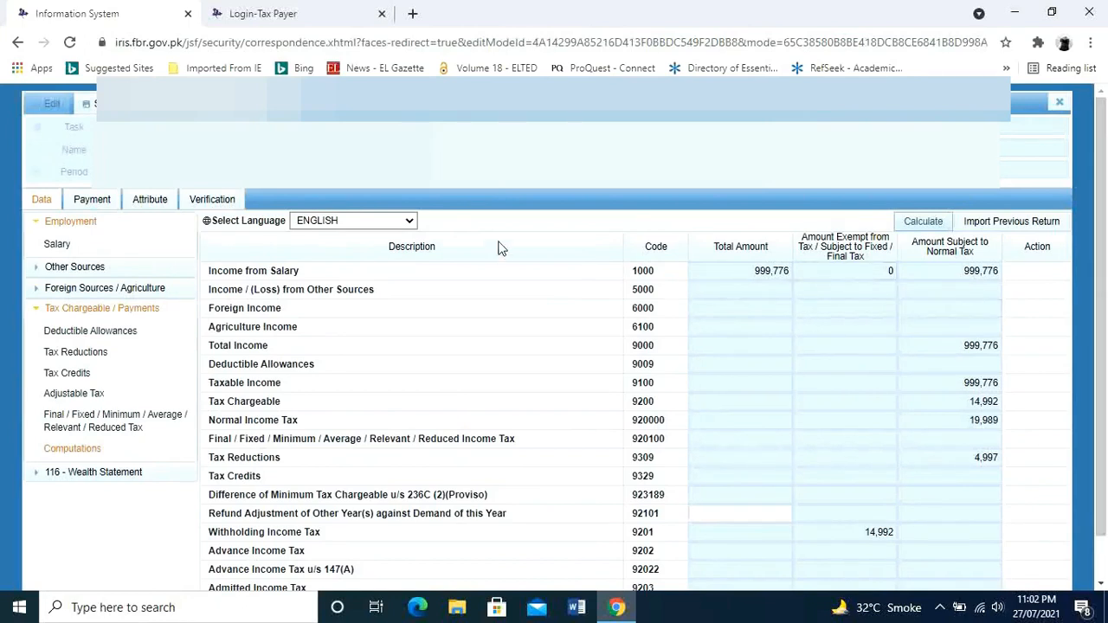
click(923, 220)
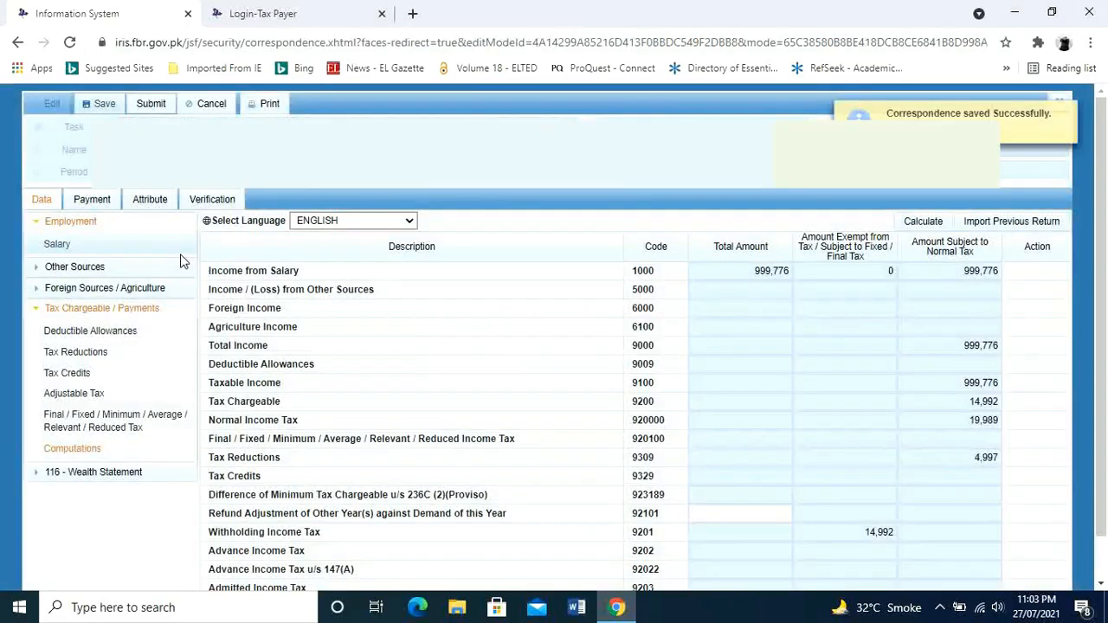
click(1068, 112)
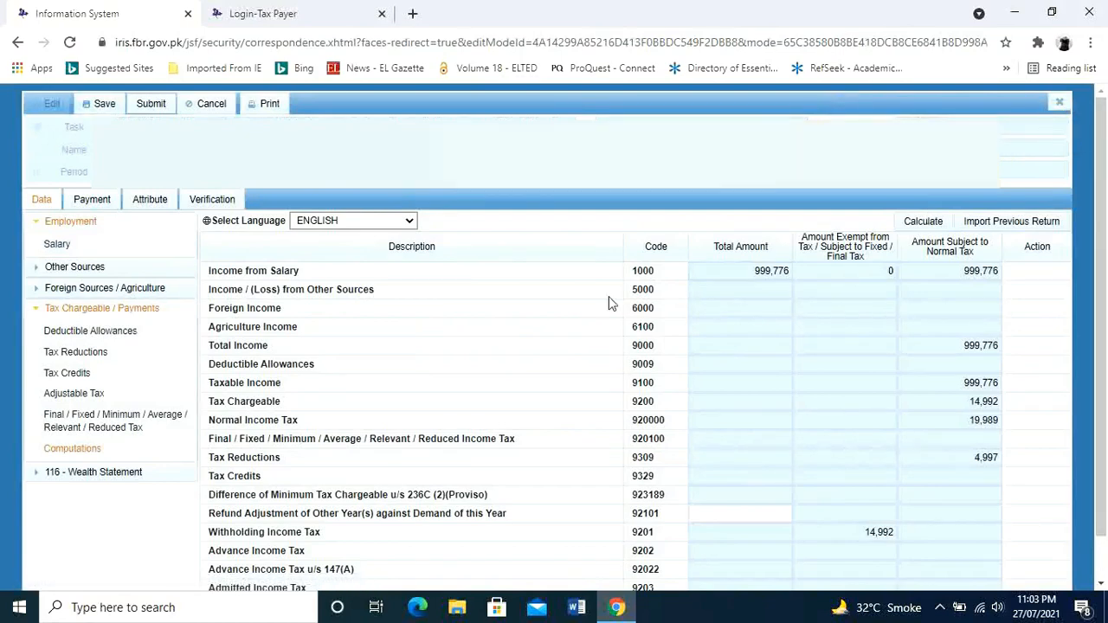
Step: Open the 116 - Wealth Statement and look through its reconciliation of net assets and its personal assets and liabilities
click(113, 478)
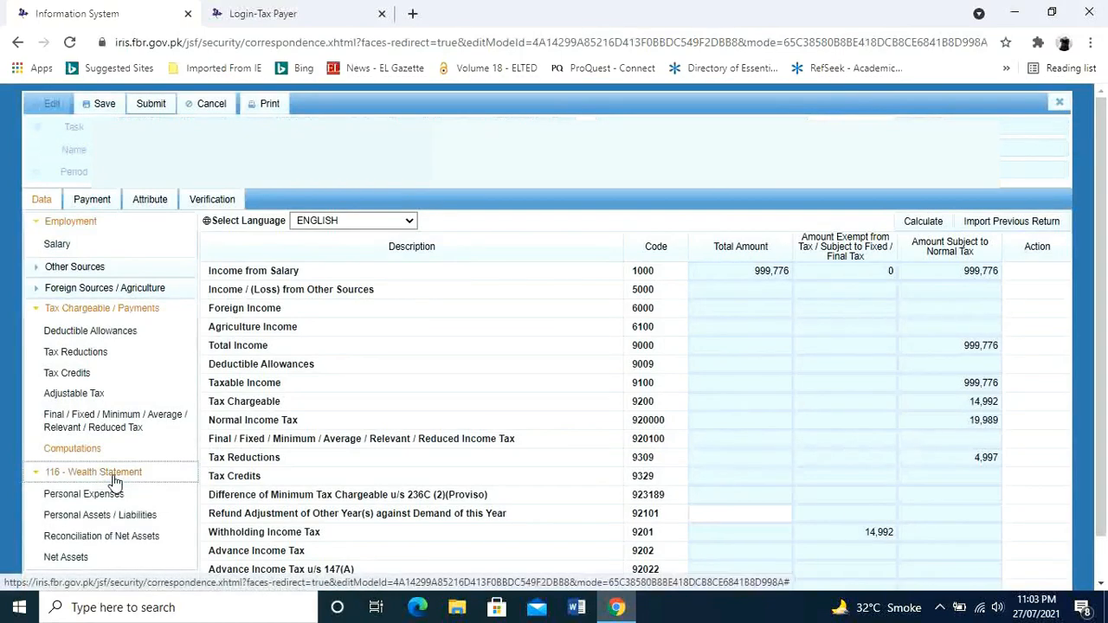
click(111, 537)
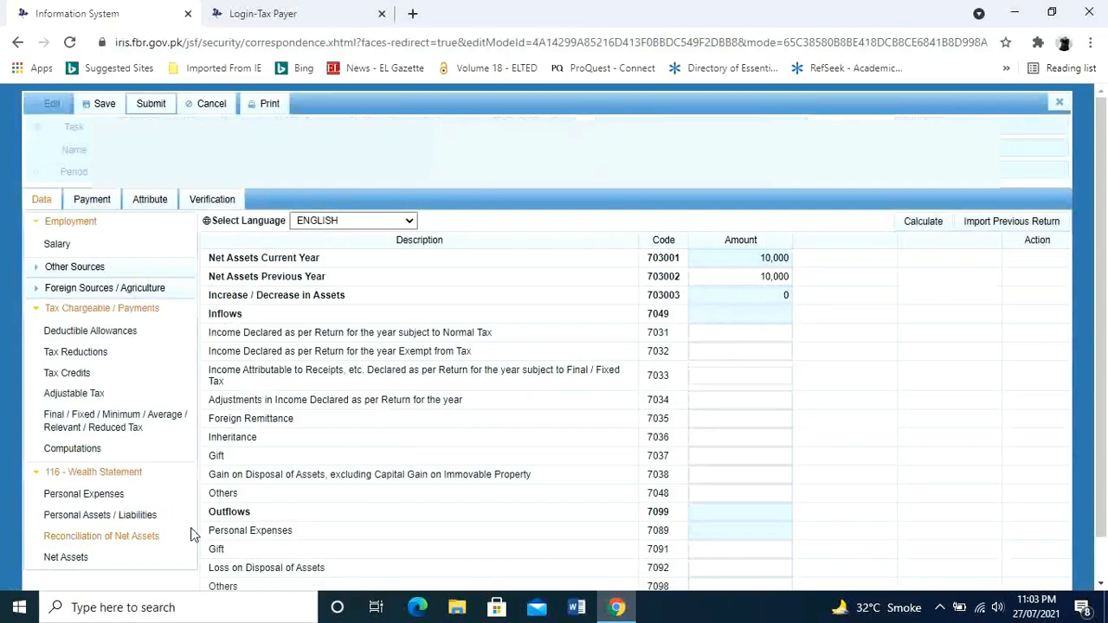
click(130, 519)
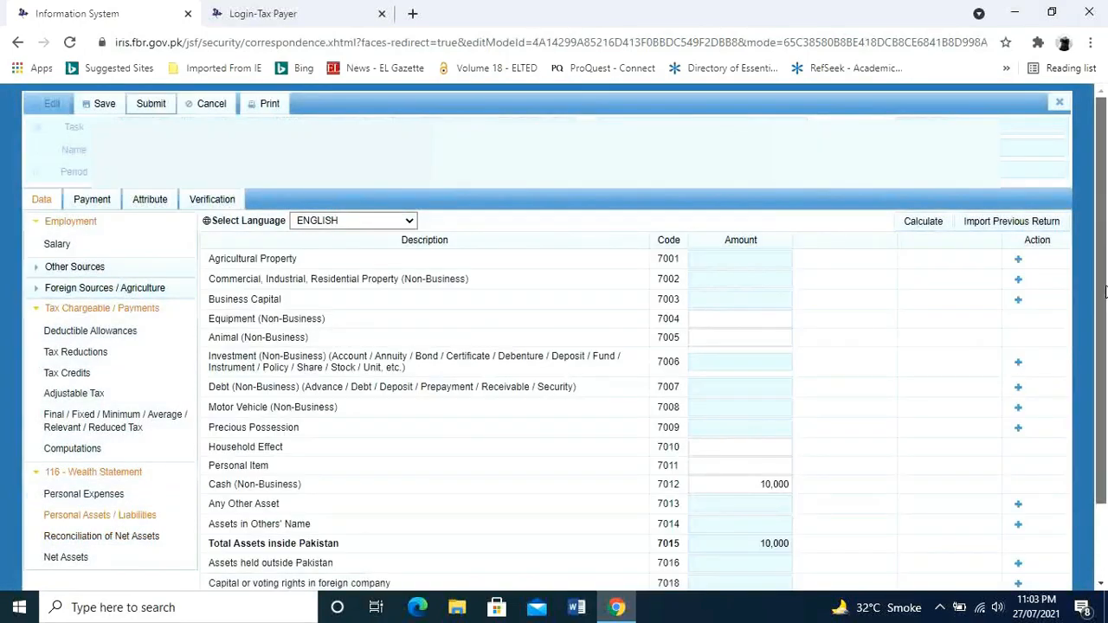
scroll(1107, 393, down, 2)
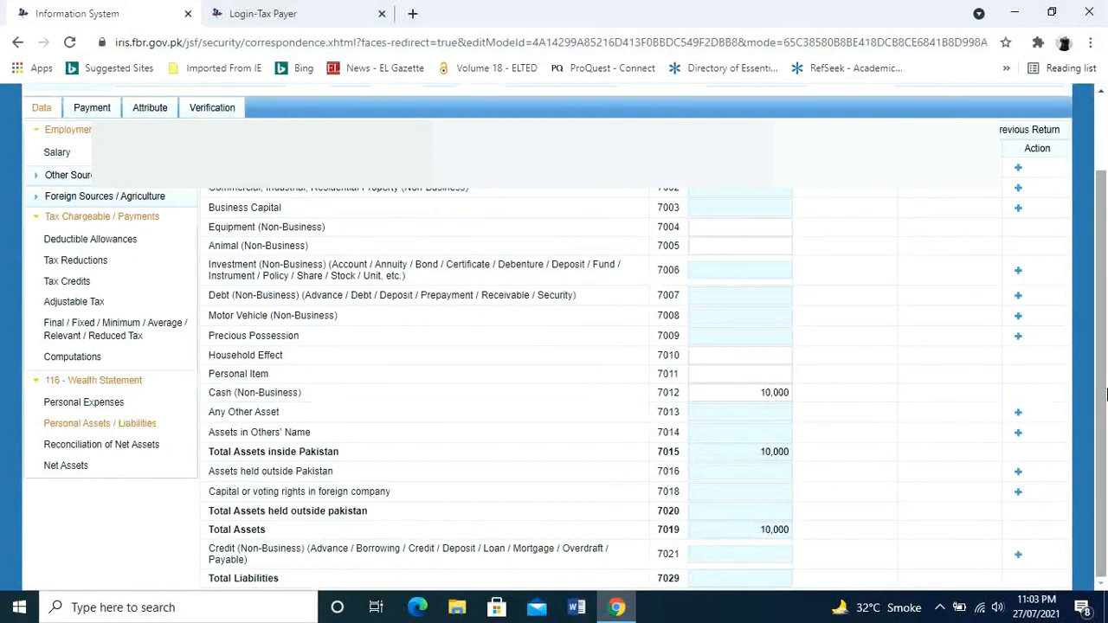
Step: In the wealth statement's personal expenses, set Other Personal / Household Expenses (code 7087) to 999,776 and recalculate the section
click(115, 405)
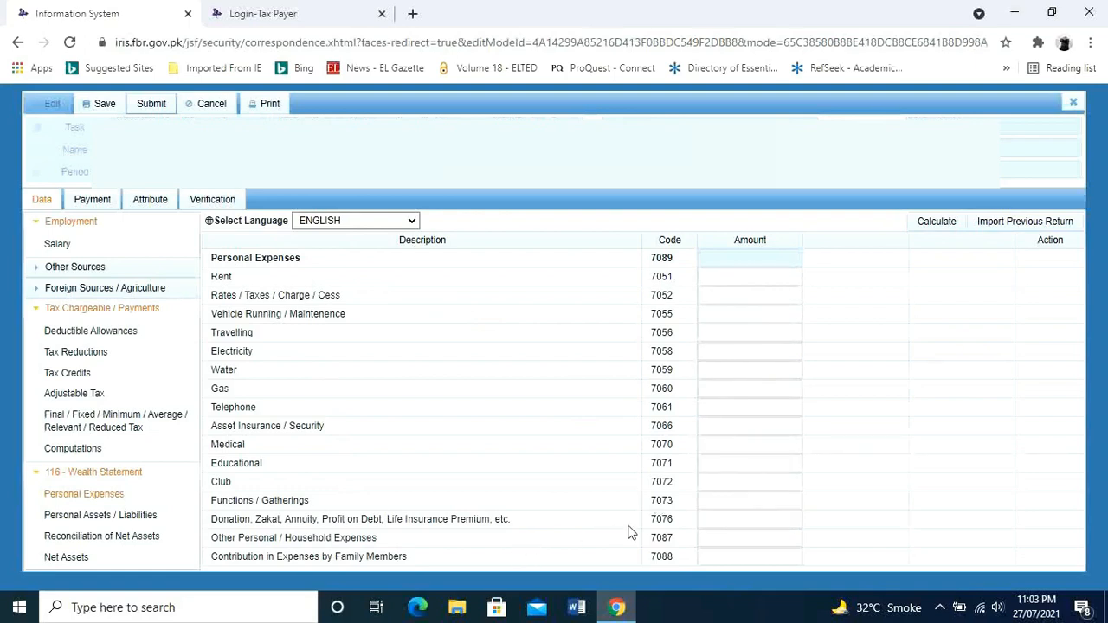
click(711, 539)
text(99977)
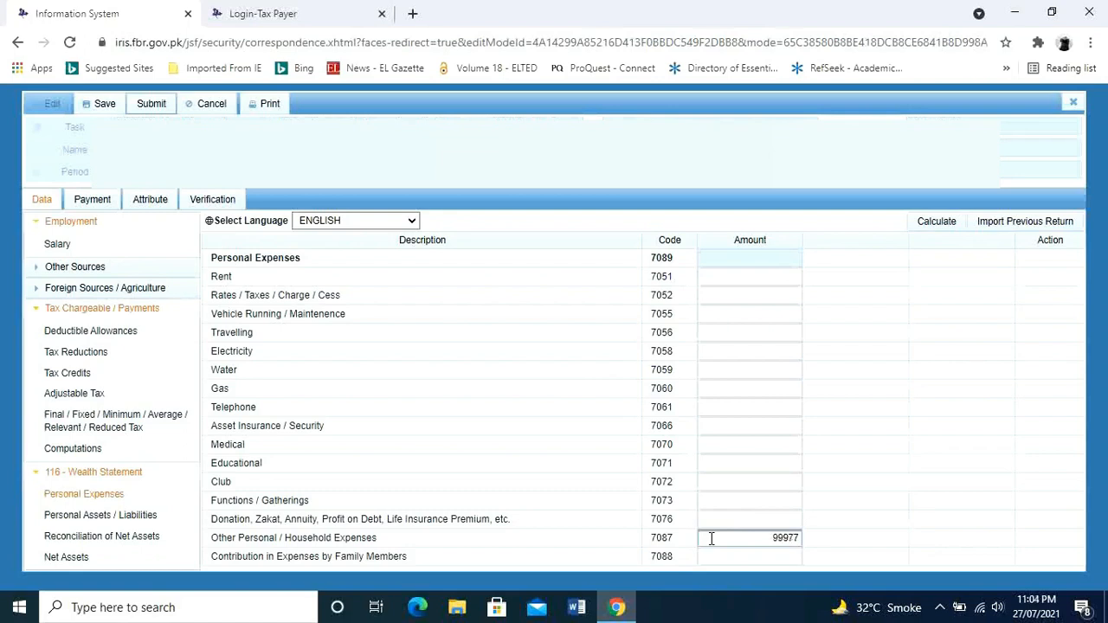
text(6)
click(928, 221)
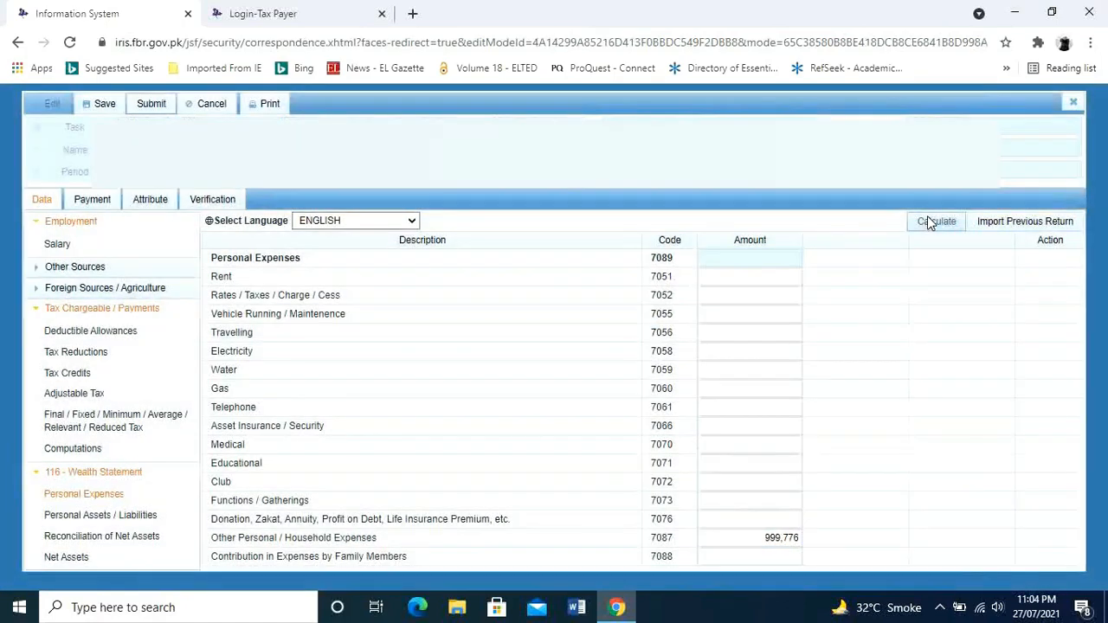
click(933, 222)
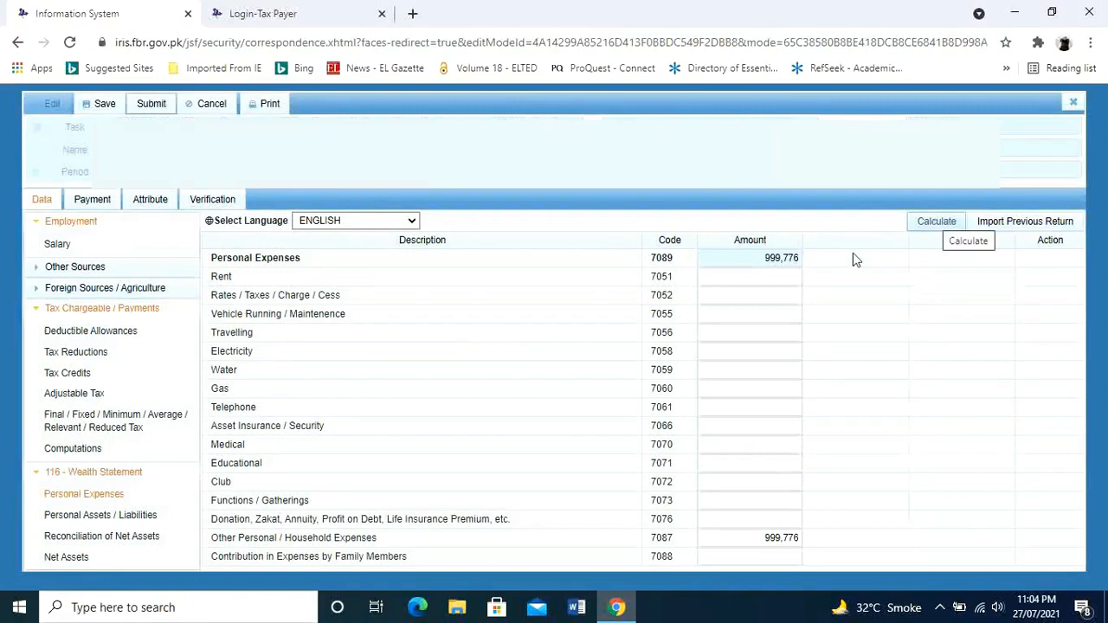
Step: In the reconciliation of net assets, set the income declared subject to normal tax (code 7031) to 999,776 and recalculate
click(121, 541)
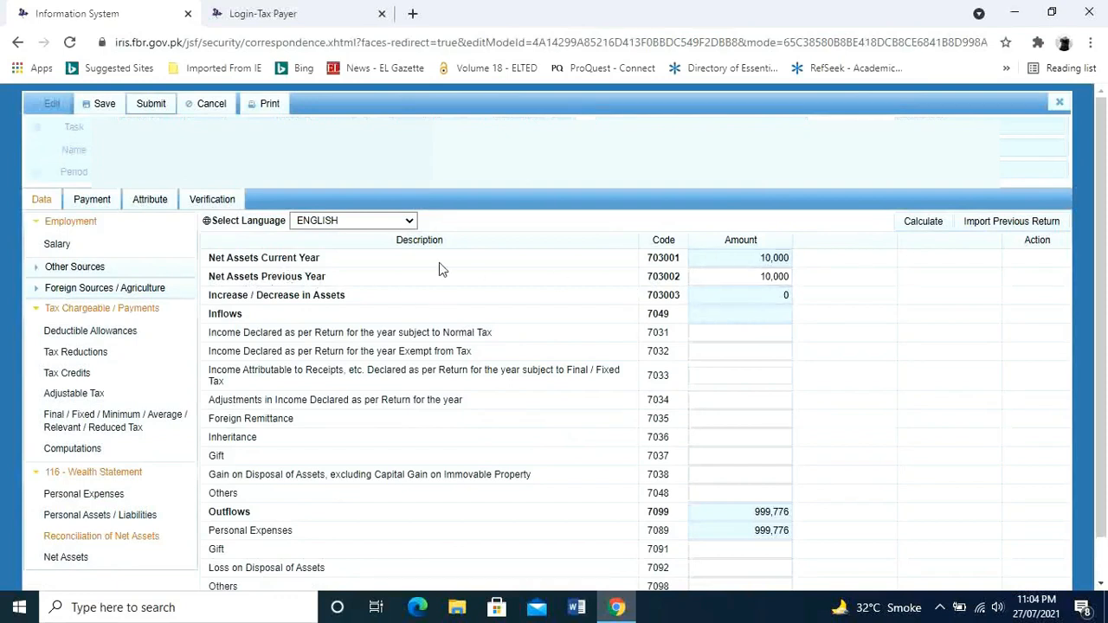
click(752, 336)
text(999776)
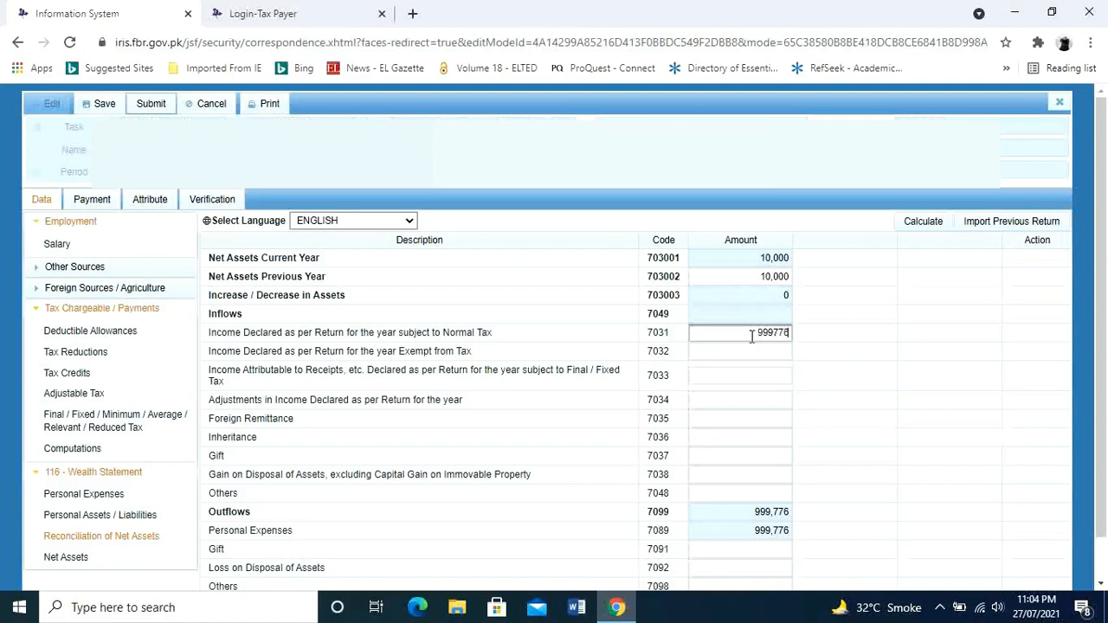
click(914, 223)
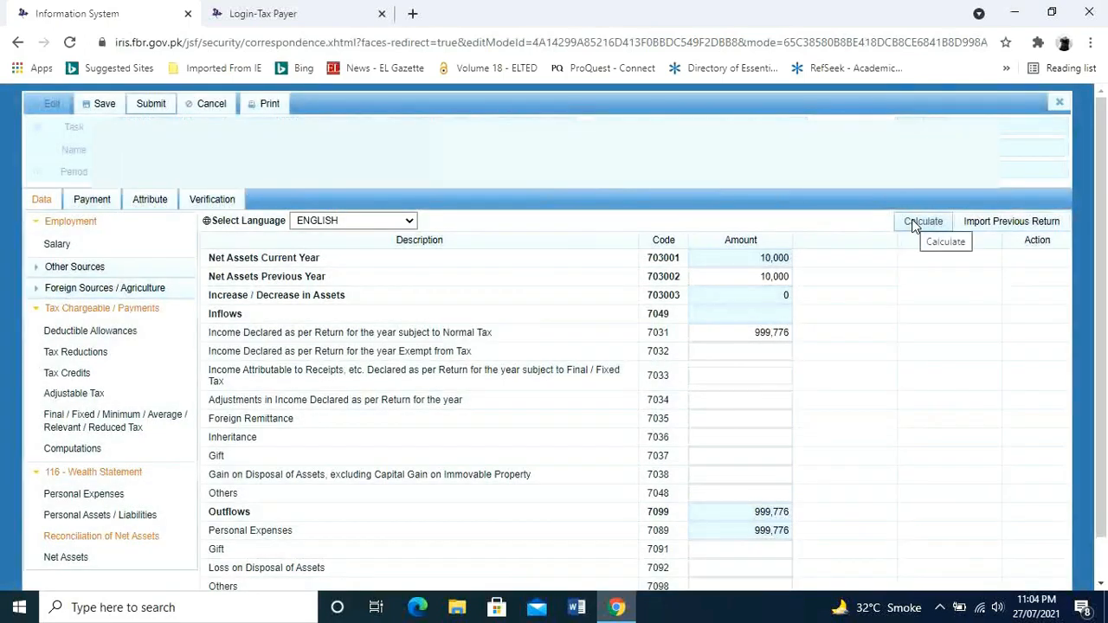
click(913, 224)
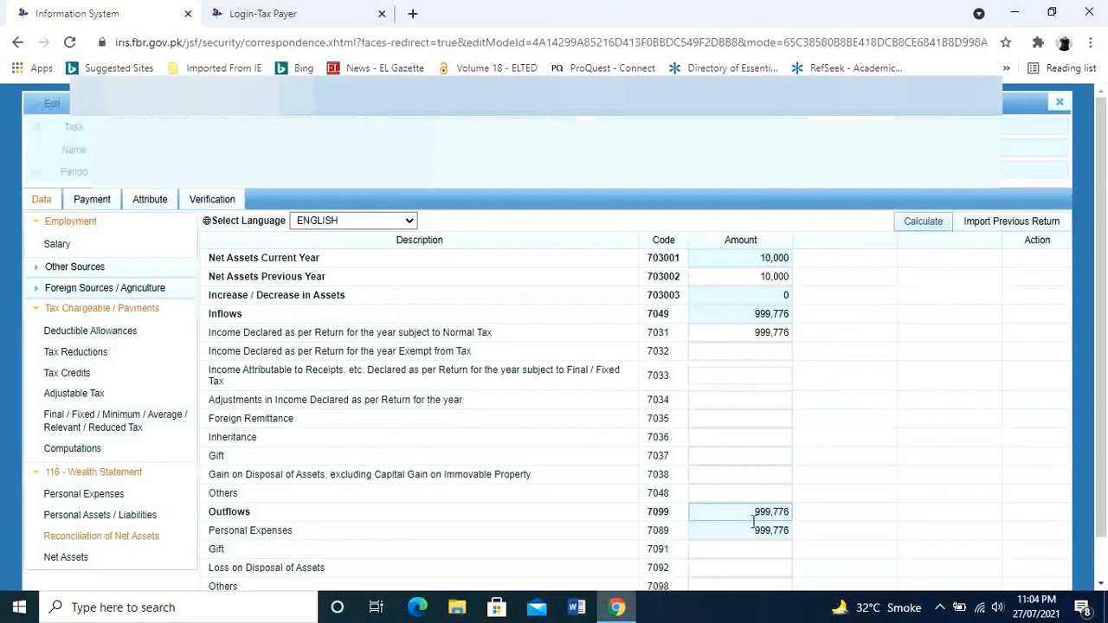
Step: Check the unreconciled amount (code 703000) in the reconciliation and save the return
scroll(1087, 519, down, 1)
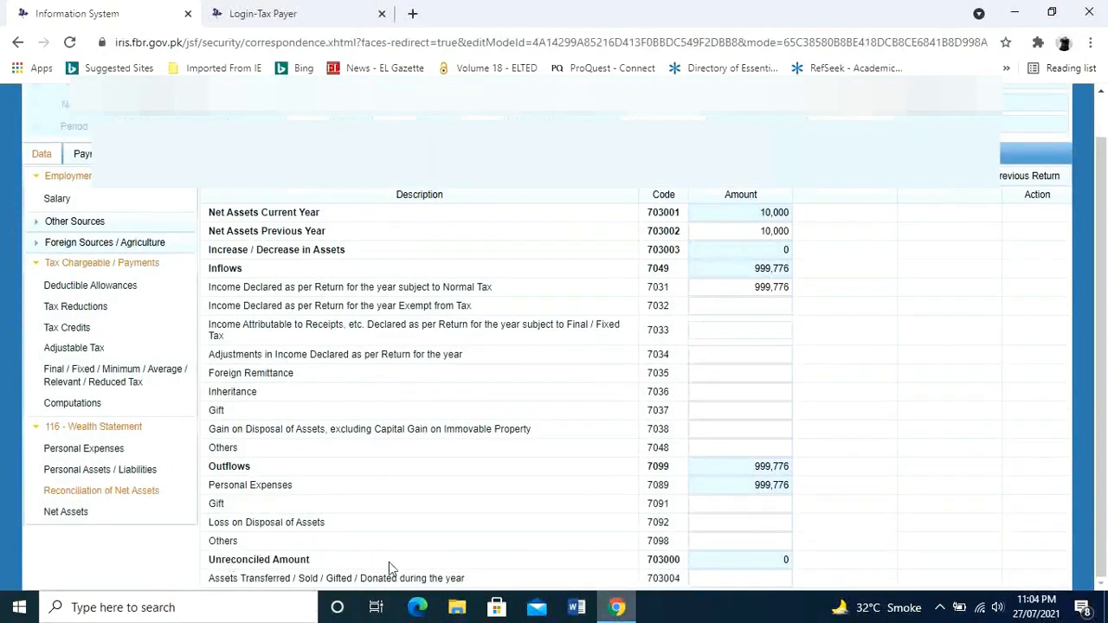
click(789, 559)
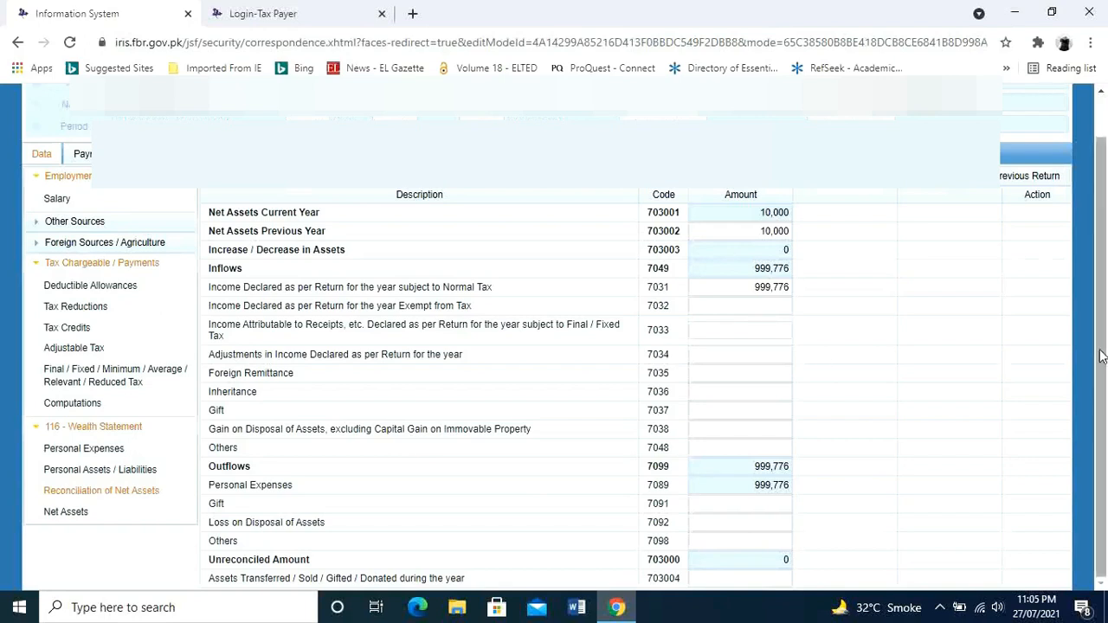
scroll(1101, 355, up, 1)
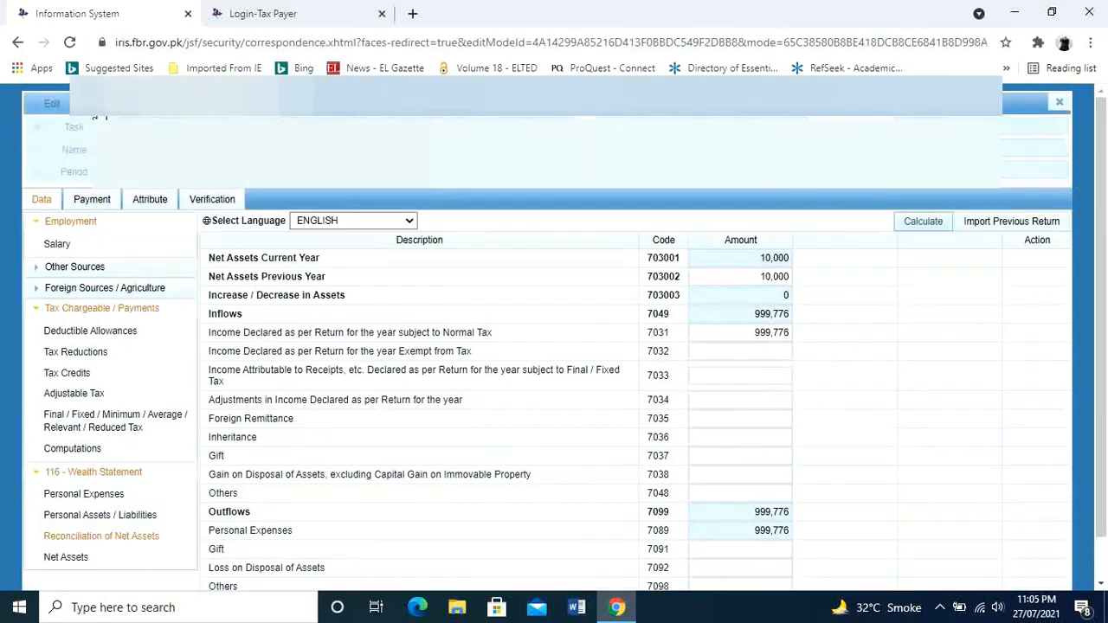
click(103, 107)
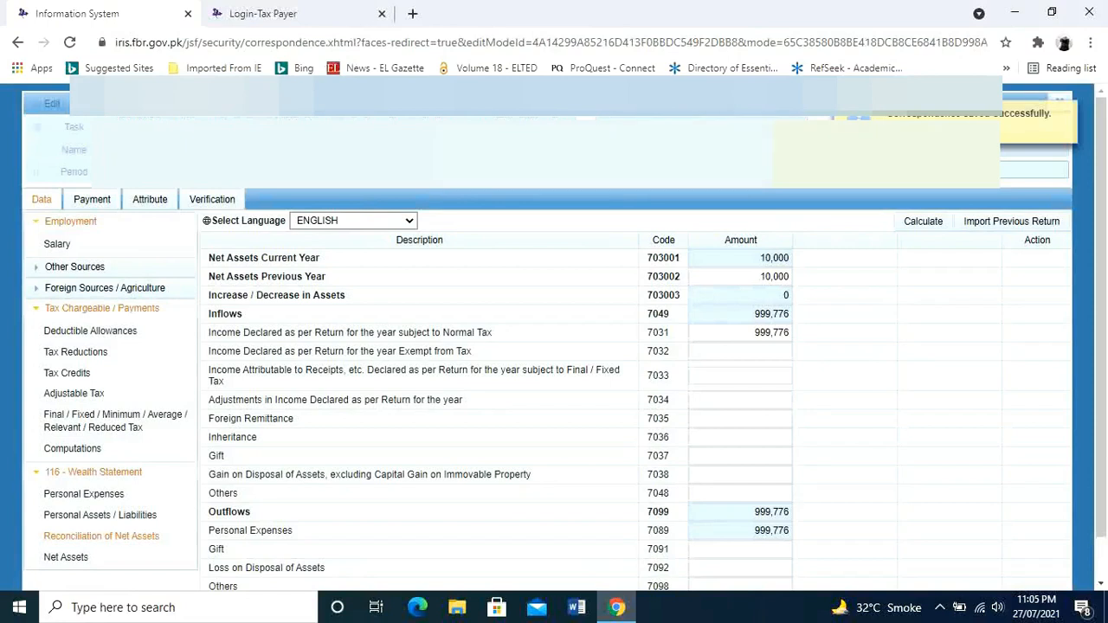
click(1069, 115)
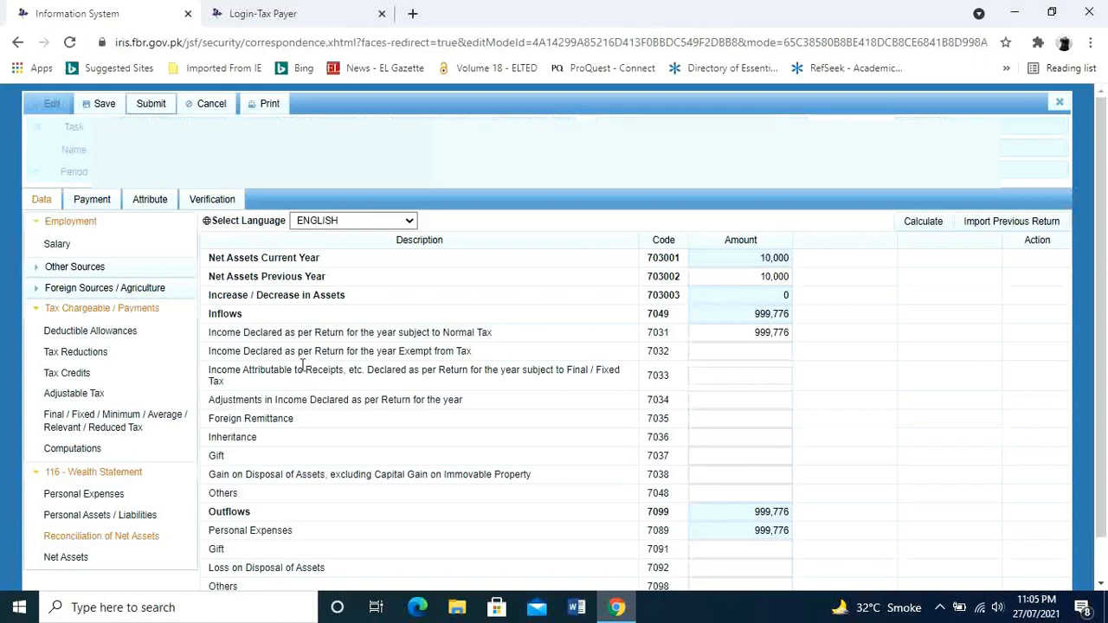
click(159, 115)
click(939, 608)
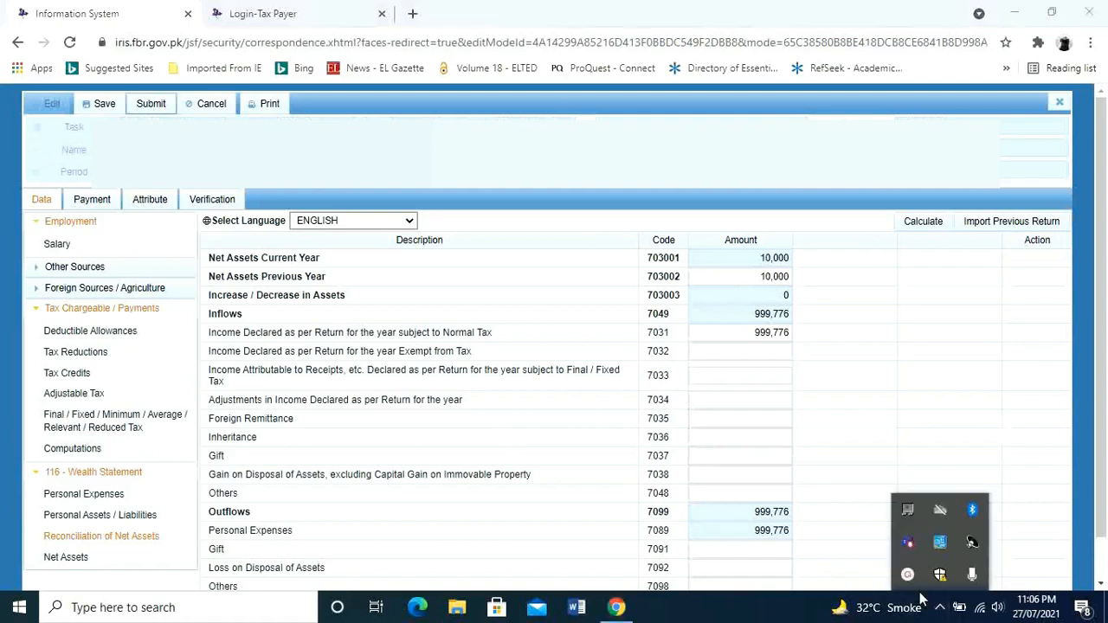
click(908, 578)
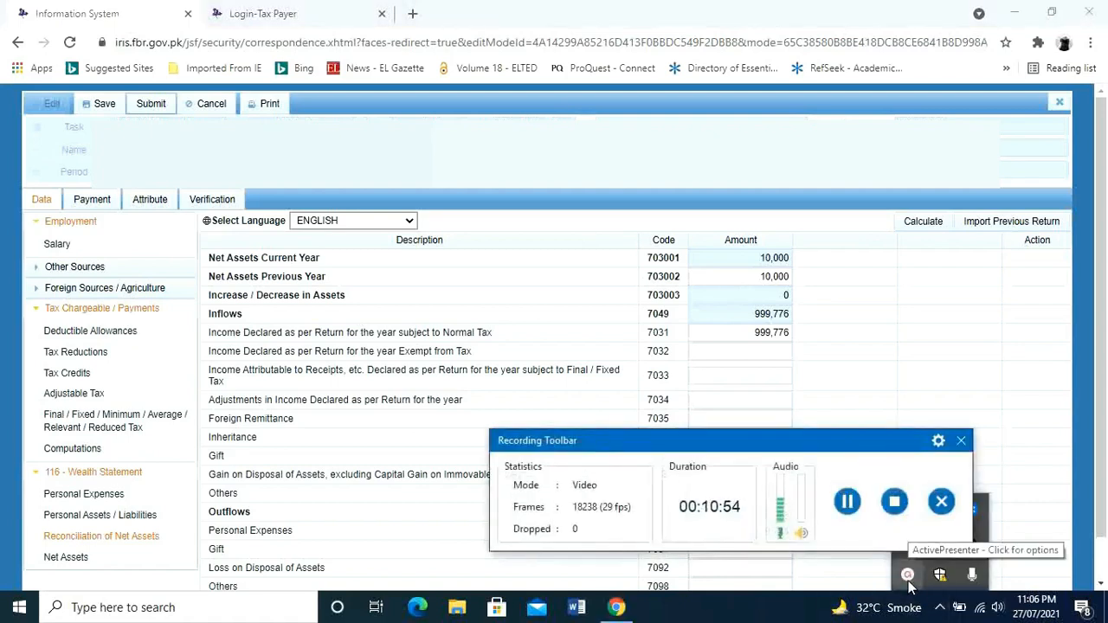